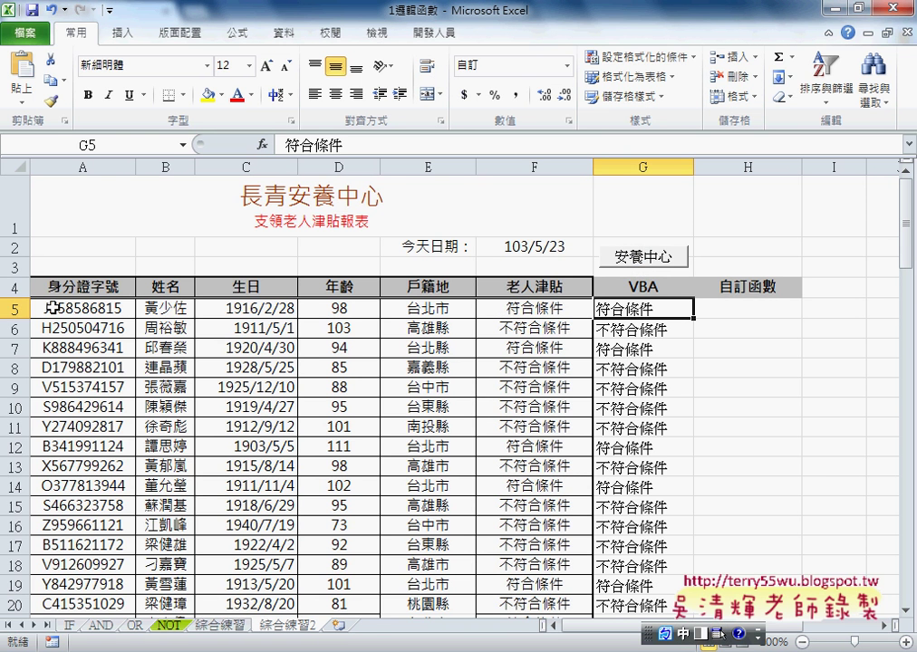
Step: Check that the data rows run from row 5 to row 39
{"action": "left_click", "coordinate": [16, 309]}
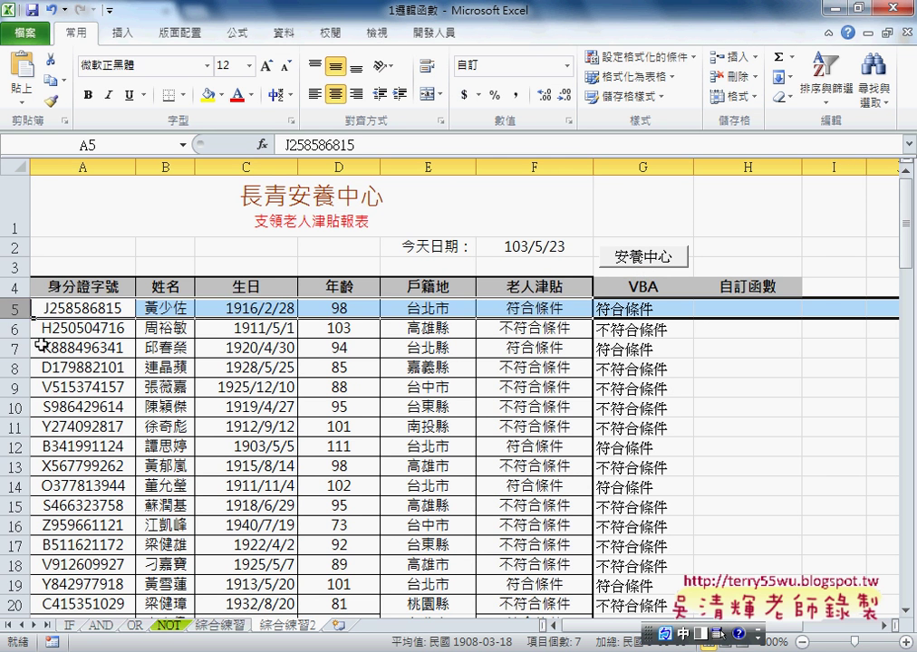
{"action": "scroll", "coordinate": [36, 290], "scroll_direction": "down", "scroll_amount": 7}
{"action": "scroll", "coordinate": [40, 347], "scroll_direction": "down", "scroll_amount": 4}
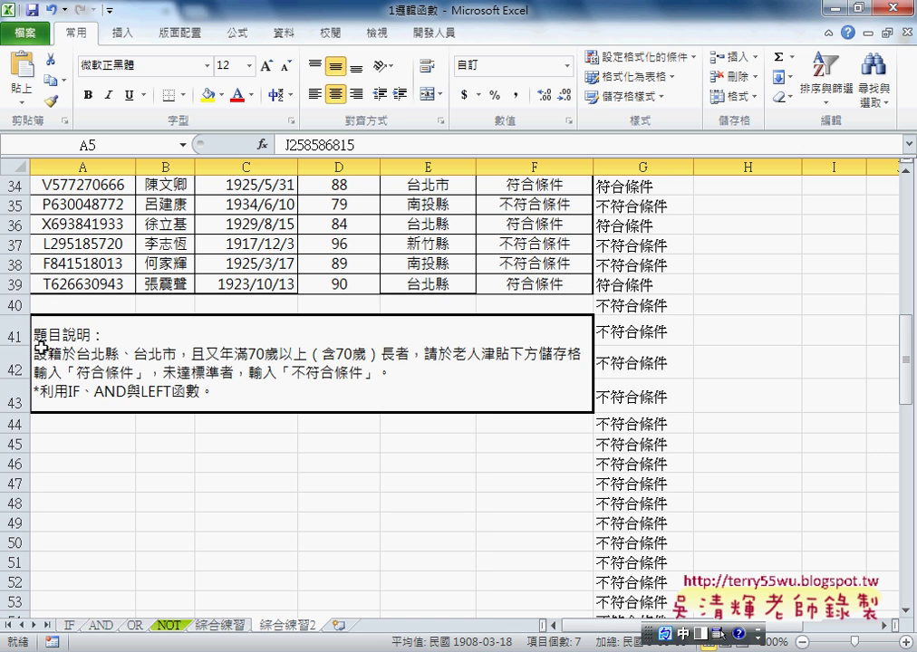
{"action": "left_click", "coordinate": [16, 284]}
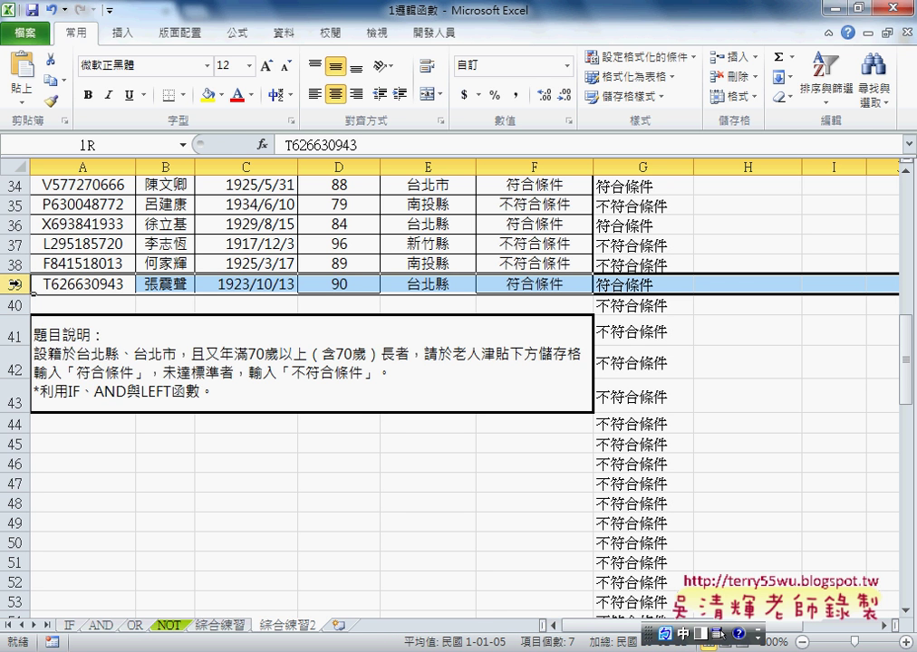
Step: Clear the leftover column G results from G40 to the bottom of the sheet
{"action": "left_click", "coordinate": [662, 306]}
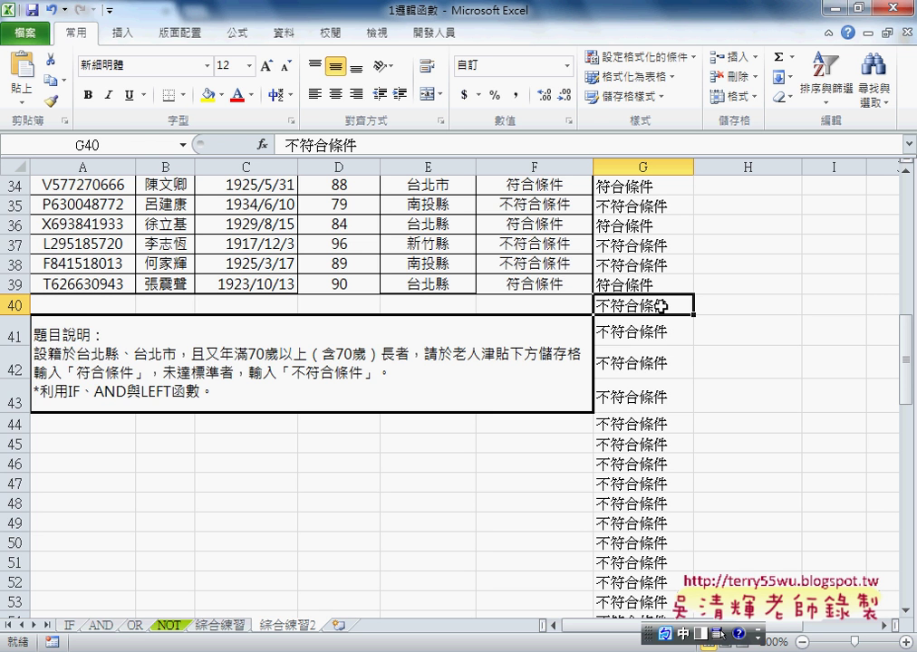
{"action": "key", "text": "ctrl+shift+Down"}
{"action": "key", "text": "Delete"}
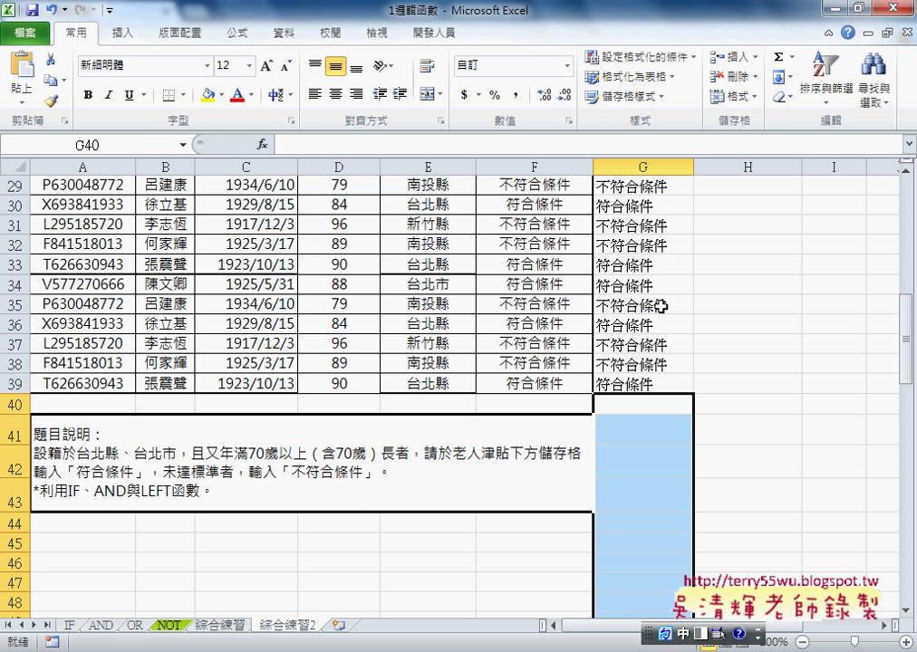
{"action": "left_click", "coordinate": [635, 408]}
{"action": "scroll", "coordinate": [636, 349], "scroll_direction": "up", "scroll_amount": 5}
{"action": "scroll", "coordinate": [636, 350], "scroll_direction": "up", "scroll_amount": 5}
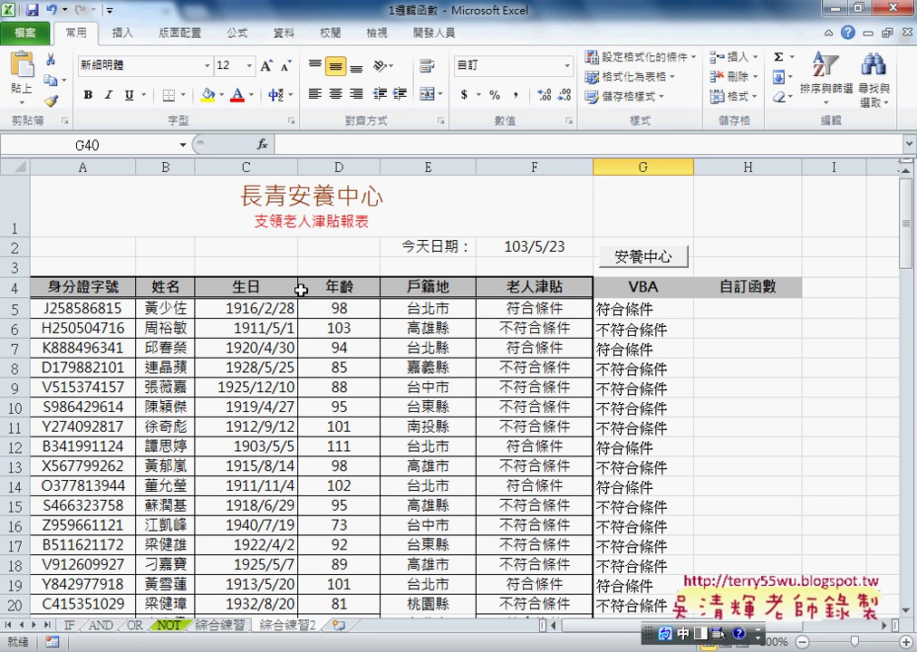
Step: Inspect the age column D and the registration column E, where E5 shows 台北市
{"action": "left_click", "coordinate": [338, 165]}
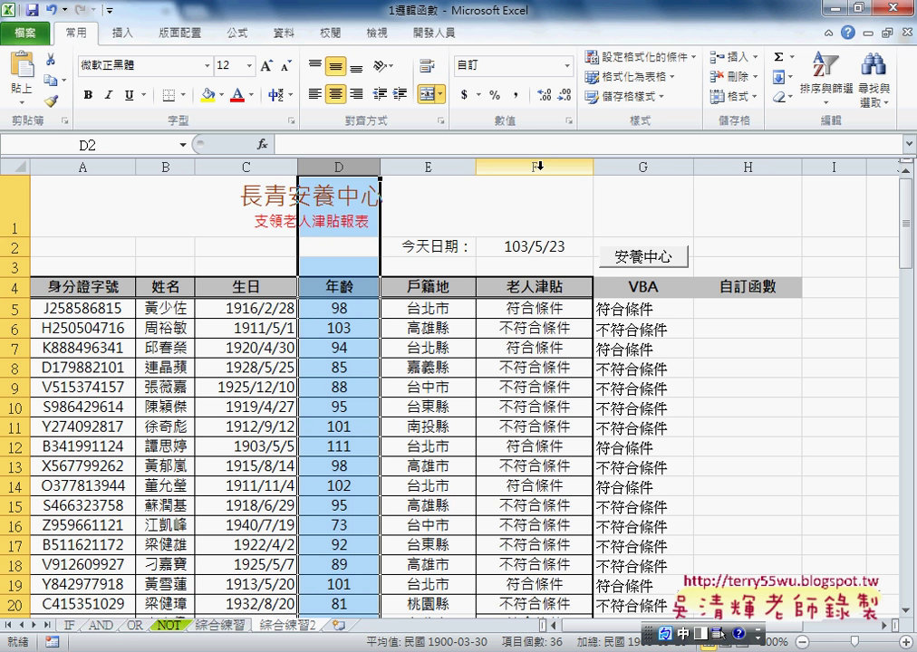
{"action": "left_click", "coordinate": [429, 168]}
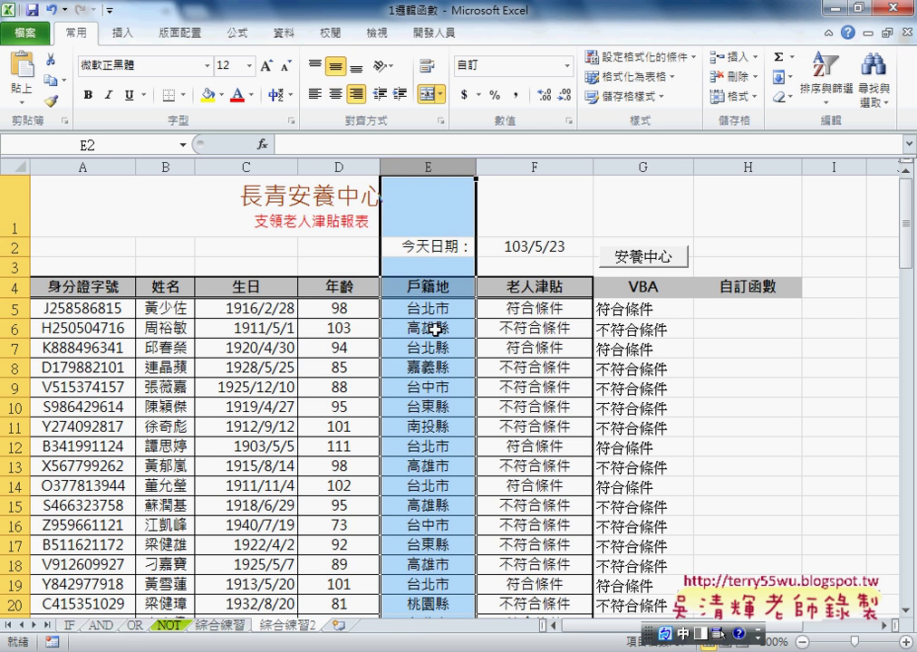
{"action": "left_click", "coordinate": [430, 311]}
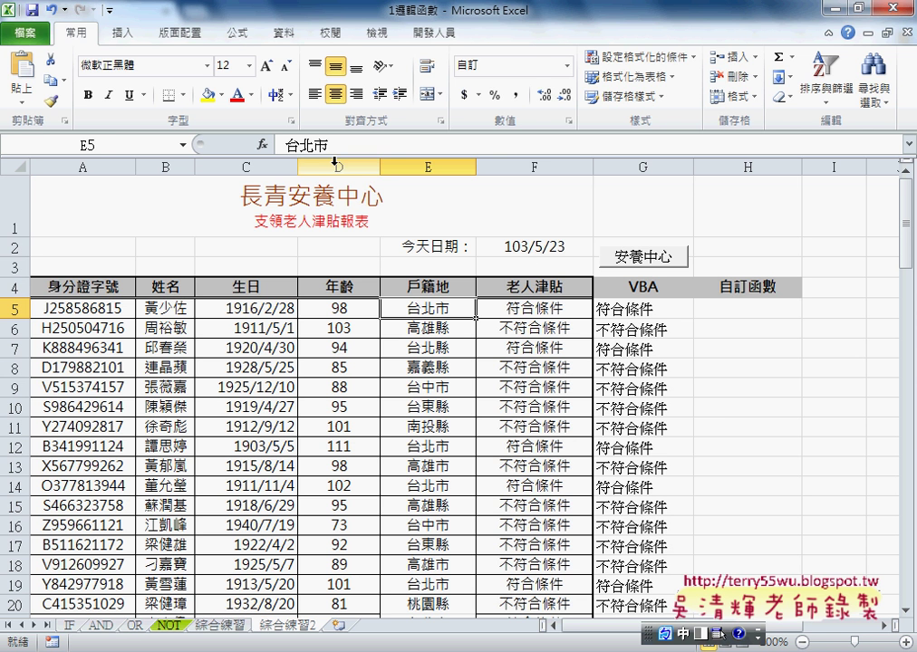
Step: Open the 安養中心 button's assigned macro in the VBA editor via 指定巨集 > 編輯
{"action": "right_click", "coordinate": [643, 262]}
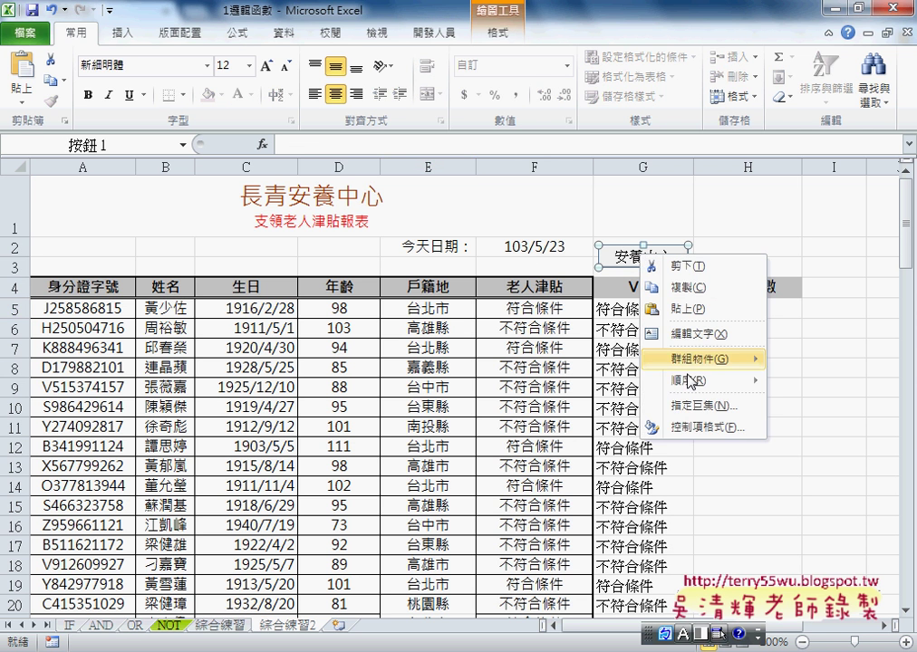
{"action": "left_click", "coordinate": [690, 460]}
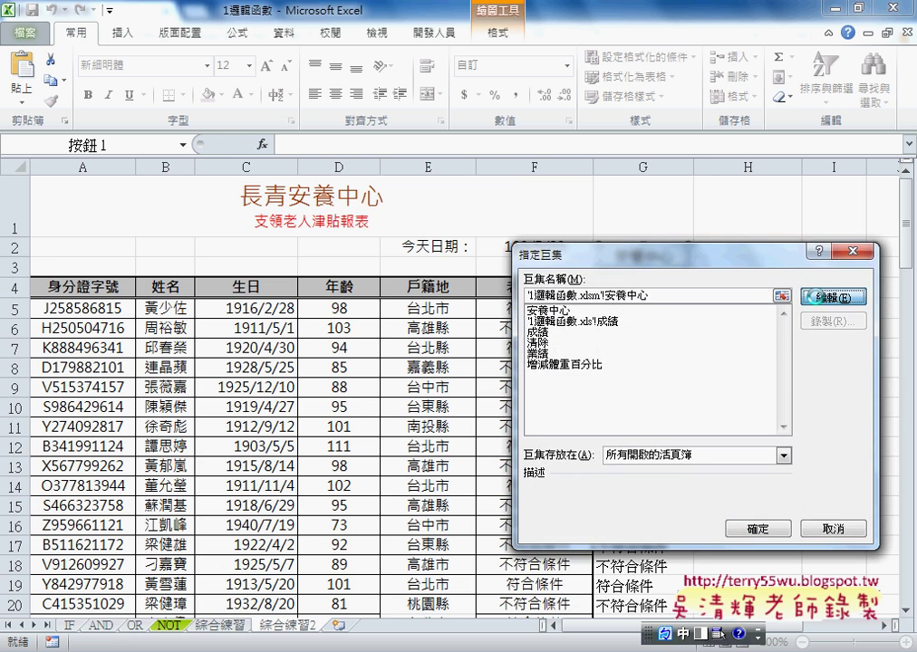
{"action": "left_click", "coordinate": [830, 298]}
{"action": "left_click_drag", "start_coordinate": [530, 215], "coordinate": [448, 221]}
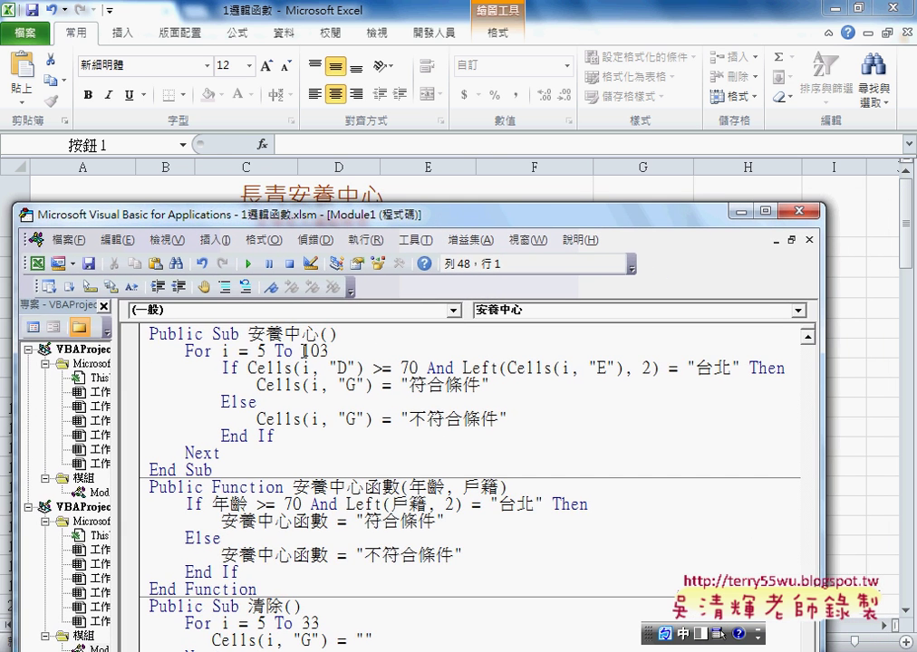
Step: Change the loop end from 103 to 39, then review the Cells(i, "D") >= age condition
{"action": "double_click", "coordinate": [337, 352]}
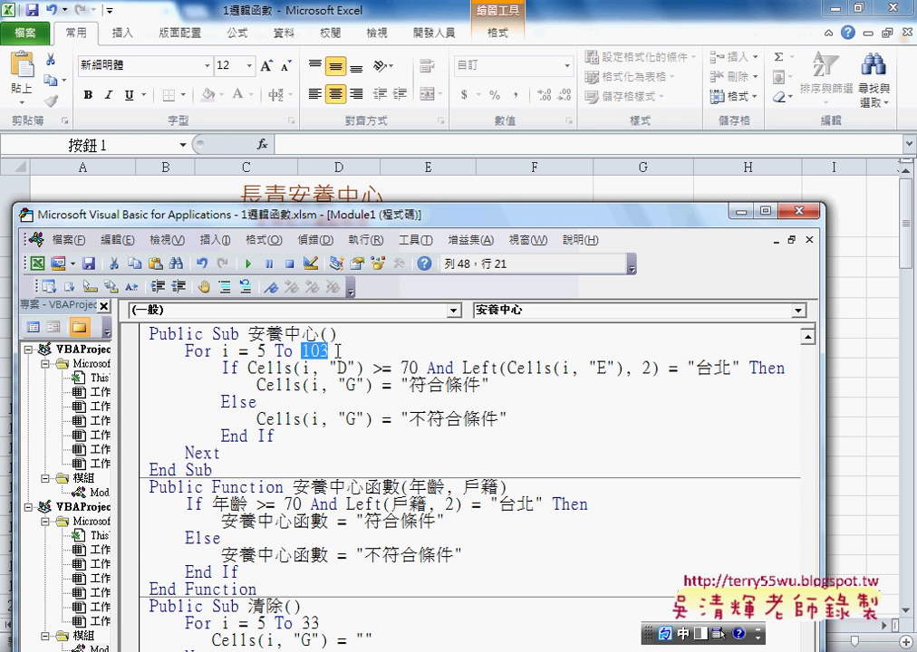
{"action": "type", "text": "39"}
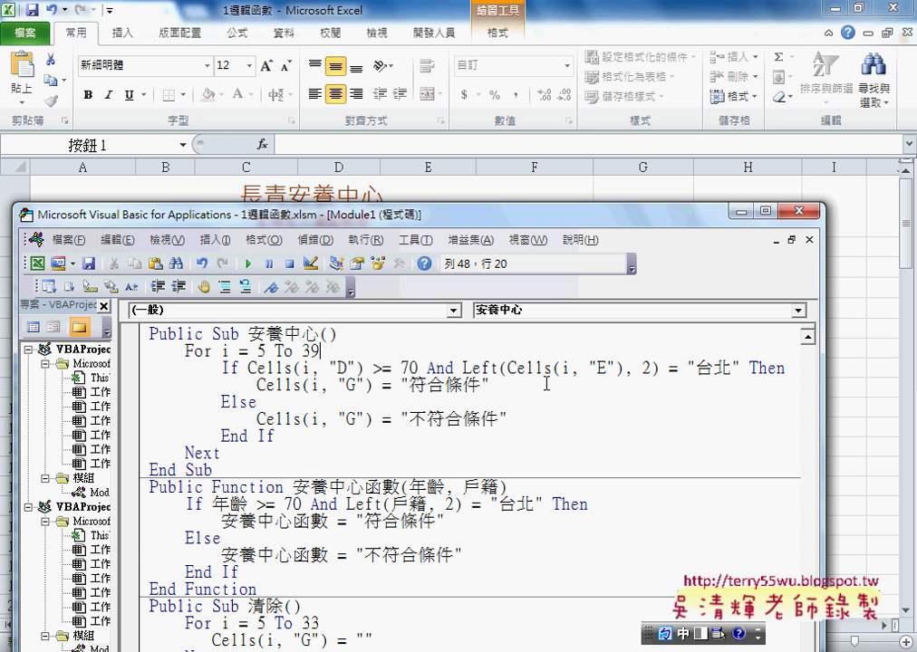
{"action": "left_click_drag", "start_coordinate": [248, 368], "coordinate": [363, 368]}
{"action": "left_click_drag", "start_coordinate": [399, 210], "coordinate": [436, 362]}
{"action": "left_click_drag", "start_coordinate": [382, 510], "coordinate": [420, 509]}
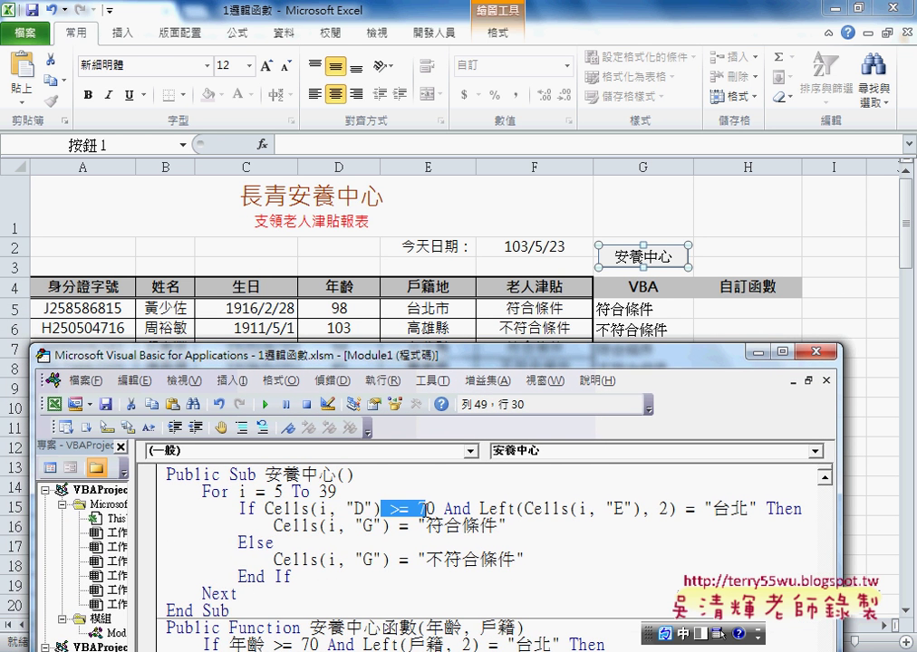
Step: Review the Left 台北 test and the Cells(i, "G") = "符合條件" assignment, checking the new 39
{"action": "left_click", "coordinate": [442, 509]}
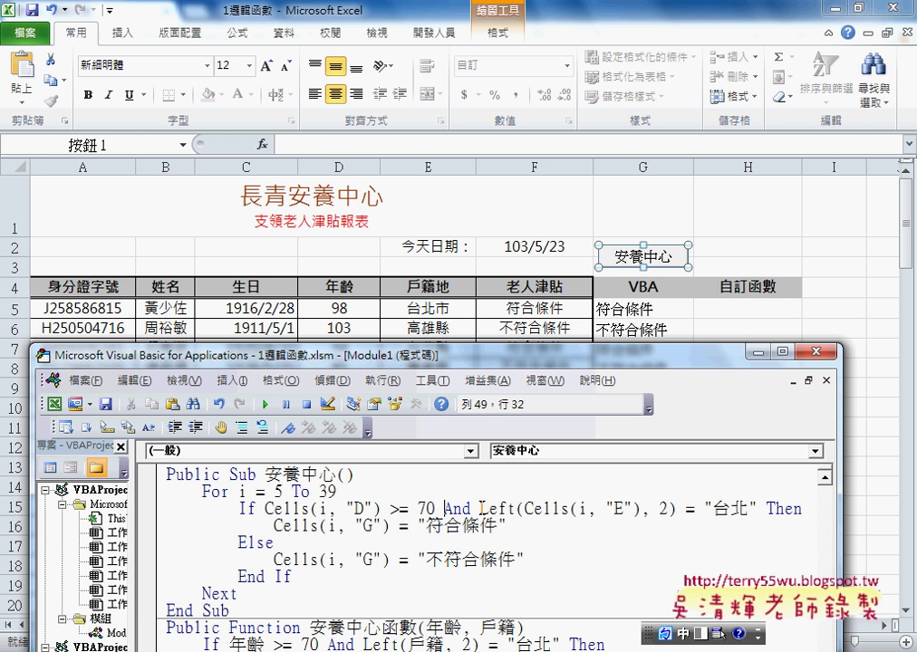
{"action": "left_click_drag", "start_coordinate": [479, 509], "coordinate": [642, 511]}
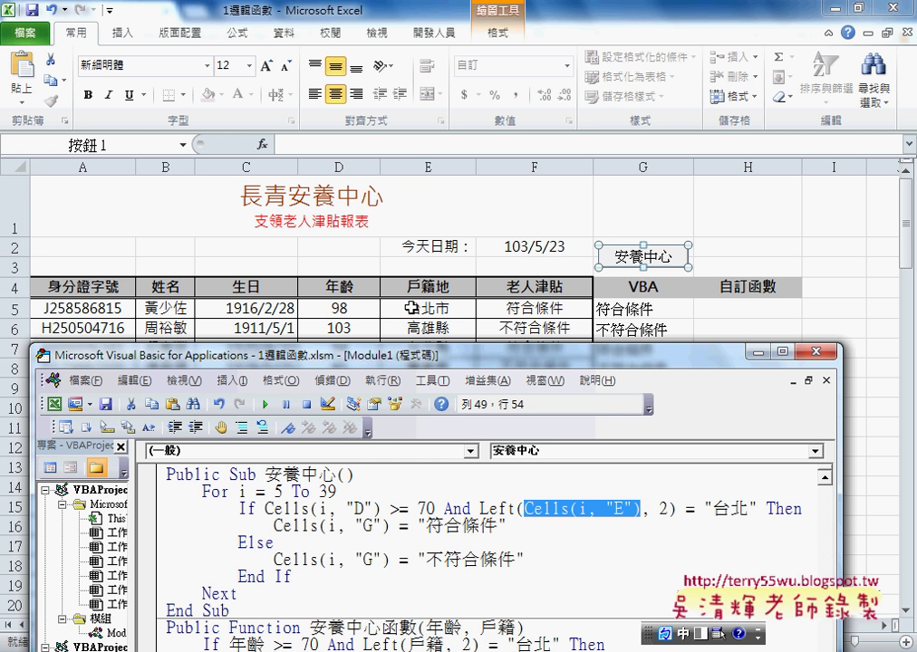
{"action": "left_click_drag", "start_coordinate": [707, 509], "coordinate": [757, 510]}
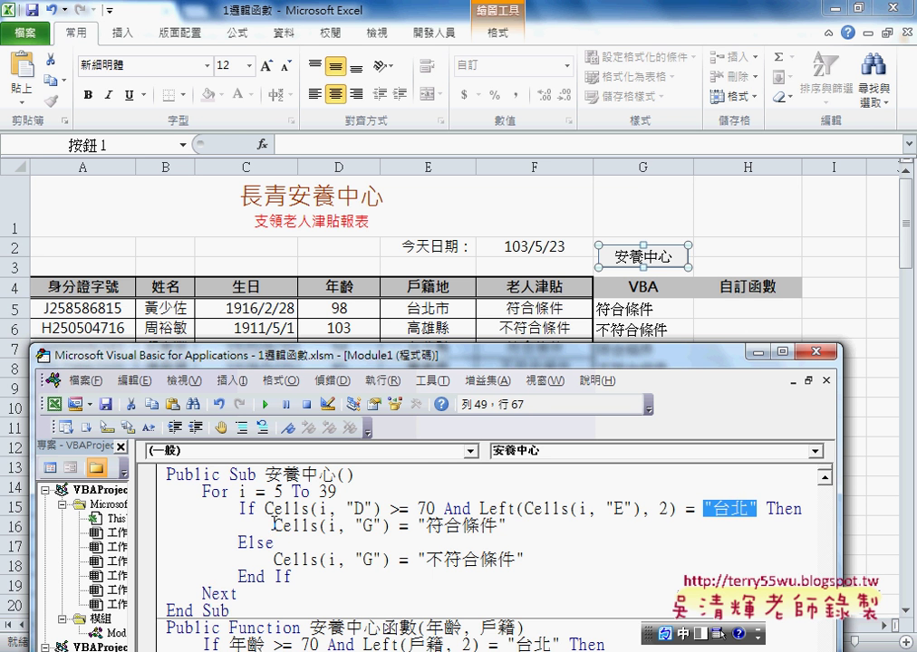
{"action": "left_click_drag", "start_coordinate": [275, 524], "coordinate": [317, 525]}
{"action": "left_click_drag", "start_coordinate": [417, 526], "coordinate": [523, 526]}
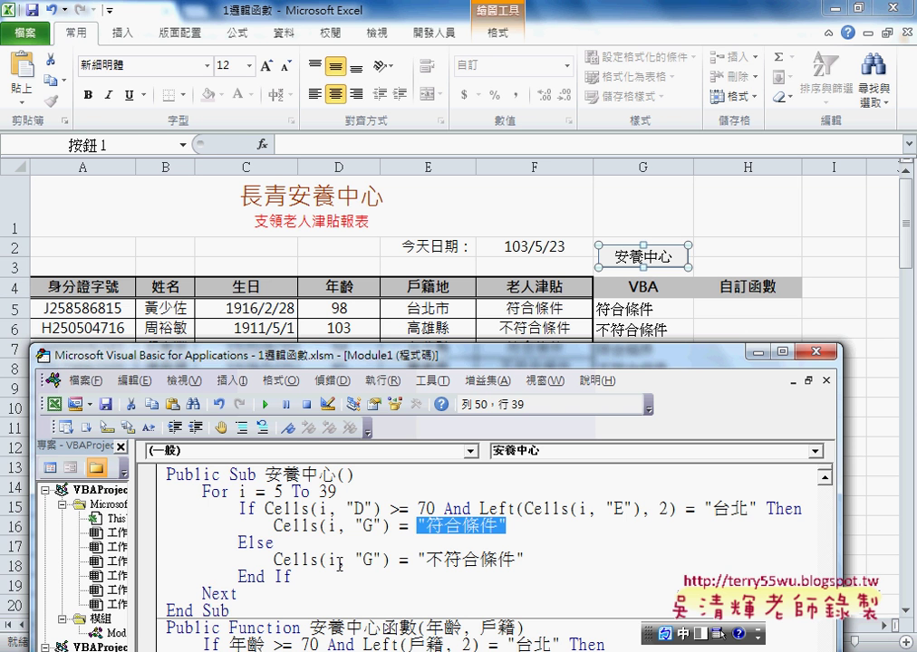
{"action": "double_click", "coordinate": [325, 491]}
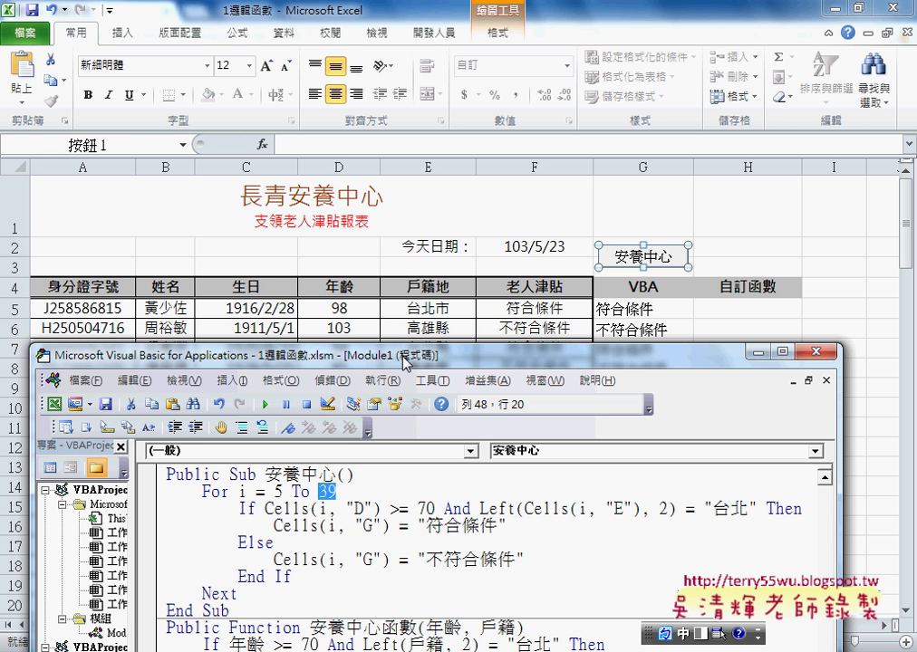
{"action": "left_click_drag", "start_coordinate": [406, 361], "coordinate": [405, 453]}
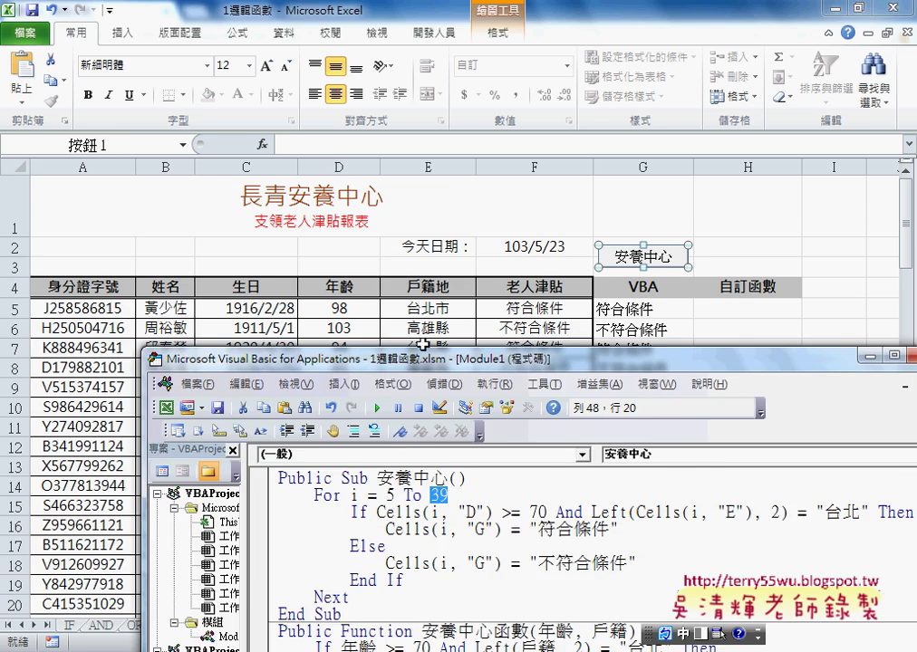
Step: Insert four blank rows at row 40, just below the data
{"action": "left_click", "coordinate": [108, 328]}
{"action": "scroll", "coordinate": [144, 364], "scroll_direction": "down", "scroll_amount": 4}
{"action": "scroll", "coordinate": [154, 390], "scroll_direction": "down", "scroll_amount": 3}
{"action": "scroll", "coordinate": [165, 423], "scroll_direction": "down", "scroll_amount": 4}
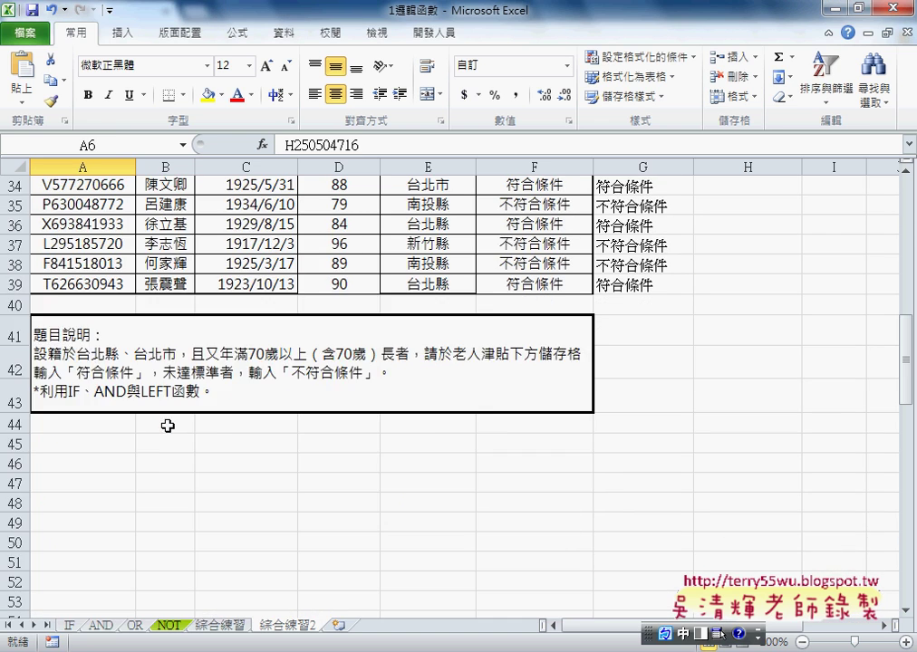
{"action": "scroll", "coordinate": [166, 423], "scroll_direction": "up", "scroll_amount": 1}
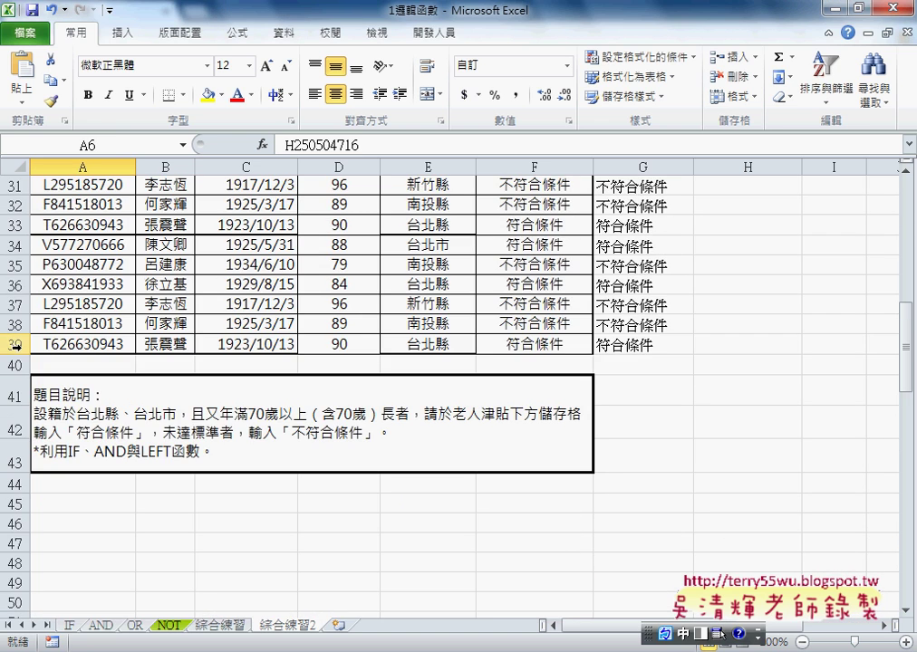
{"action": "left_click", "coordinate": [14, 366]}
{"action": "left_click_drag", "start_coordinate": [33, 373], "coordinate": [13, 397]}
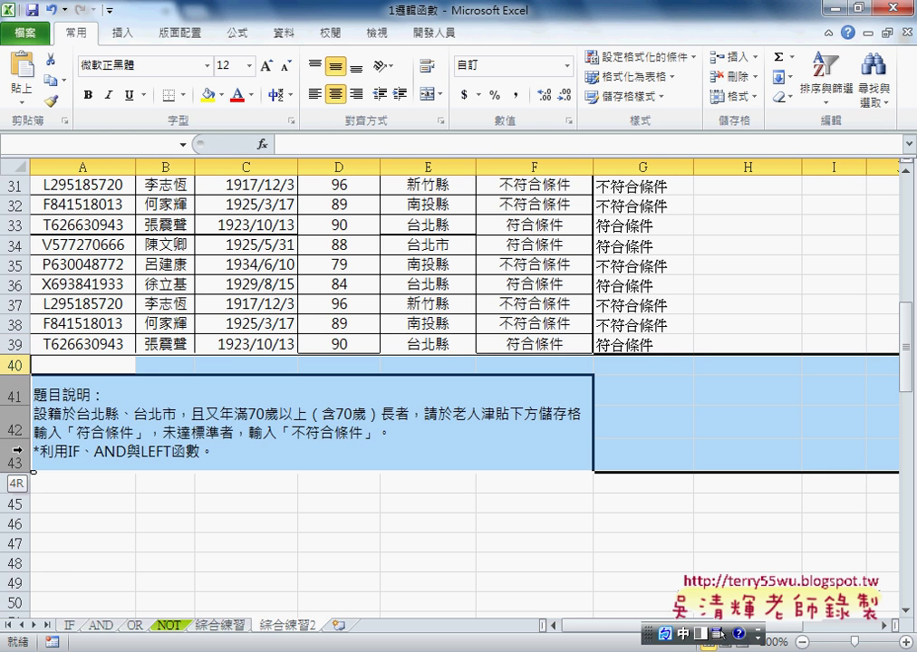
{"action": "right_click", "coordinate": [13, 366]}
{"action": "left_click", "coordinate": [74, 492]}
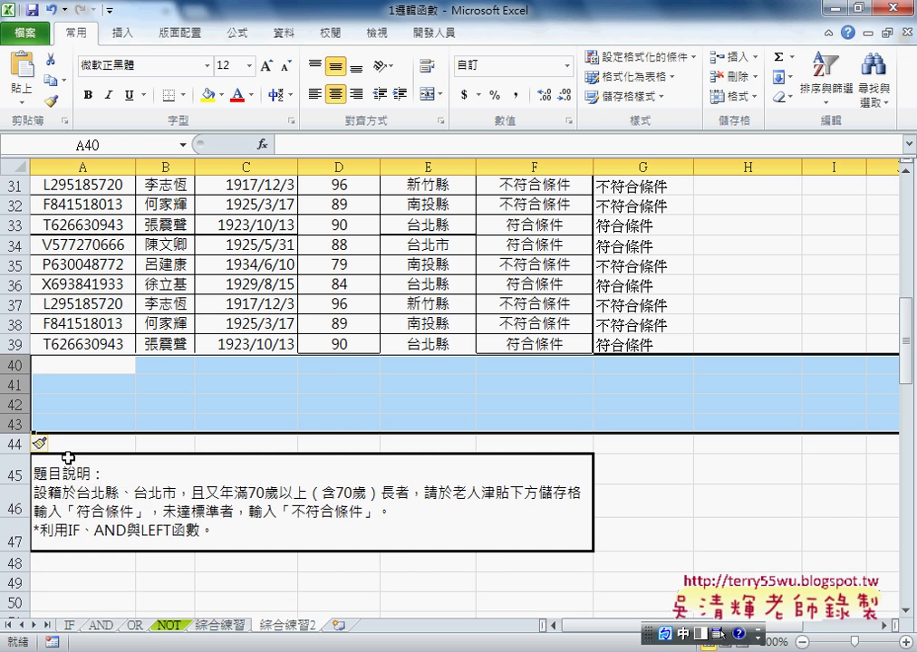
Step: Insert another four blank rows at rows 40–43
{"action": "left_click", "coordinate": [13, 365]}
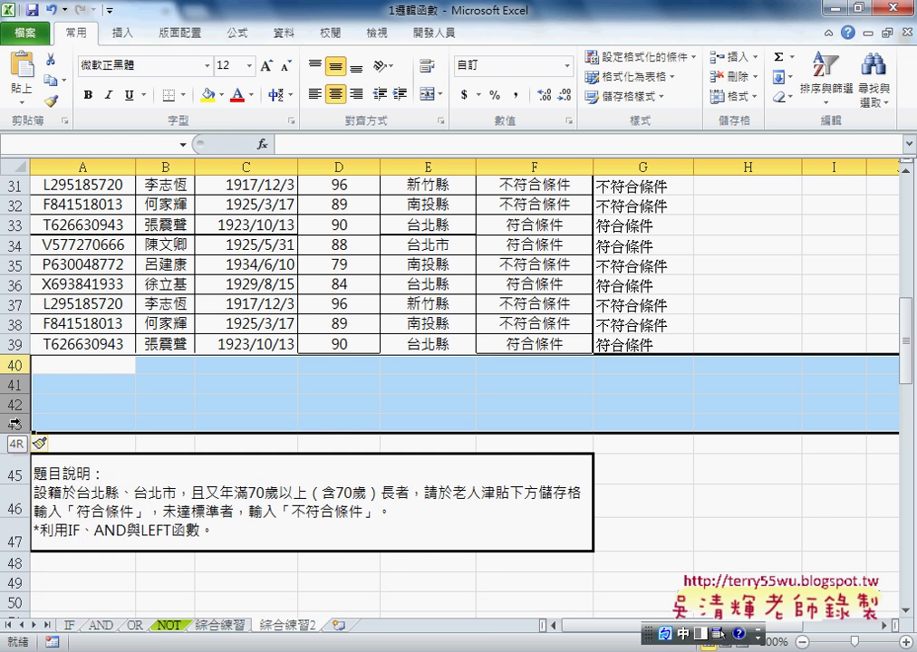
{"action": "left_click_drag", "start_coordinate": [13, 366], "coordinate": [14, 422]}
{"action": "right_click", "coordinate": [103, 387]}
{"action": "left_click", "coordinate": [156, 243]}
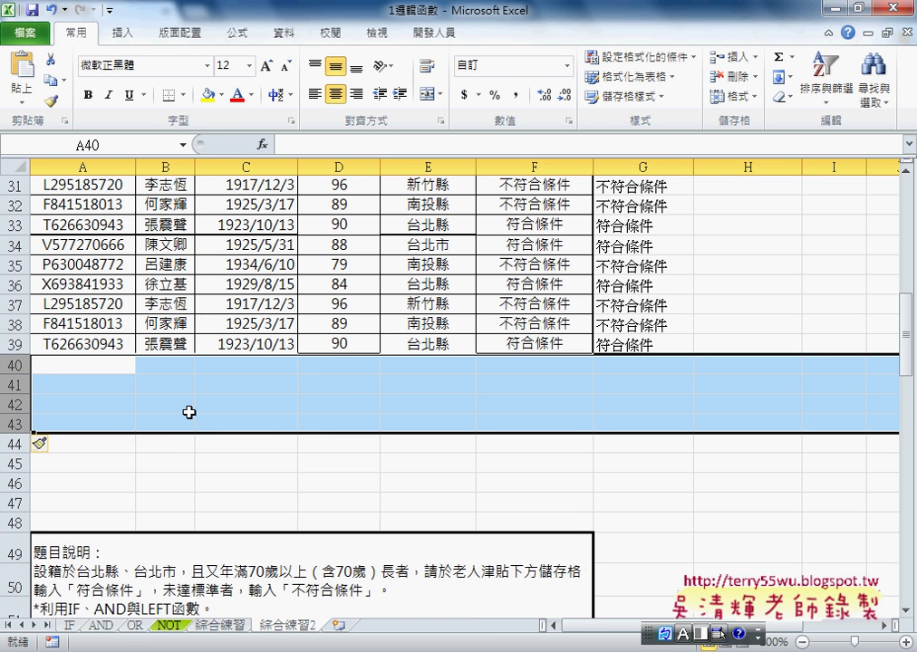
{"action": "left_click", "coordinate": [271, 424]}
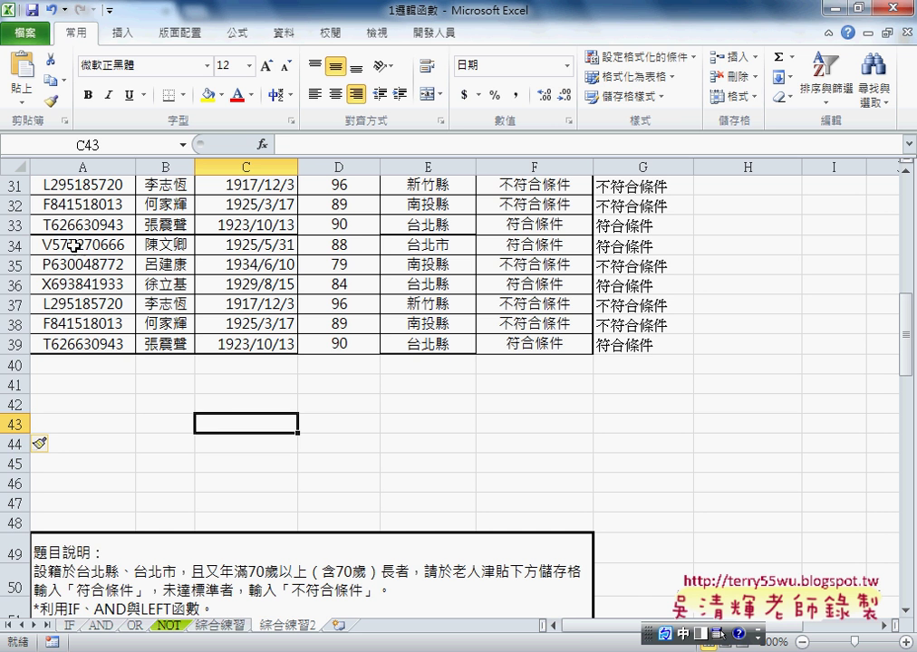
Step: Copy A33:E39 and paste it at A40, then check row 46 and F39's formula
{"action": "mouse_move", "coordinate": [63, 225]}
{"action": "left_mouse_down"}
{"action": "mouse_move", "coordinate": [227, 325]}
{"action": "mouse_move", "coordinate": [458, 350]}
{"action": "left_mouse_up"}
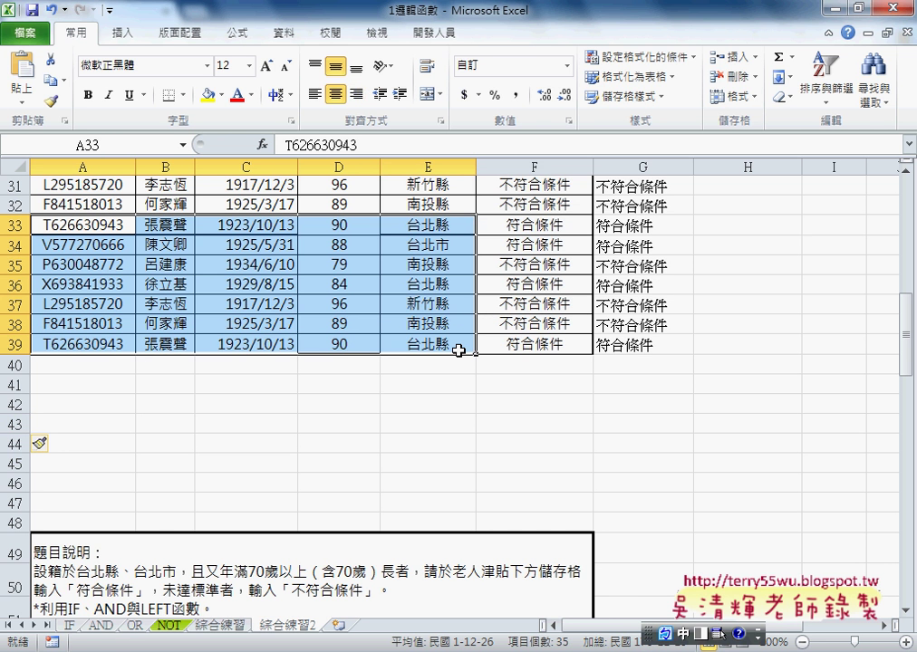
{"action": "key", "text": "ctrl+c"}
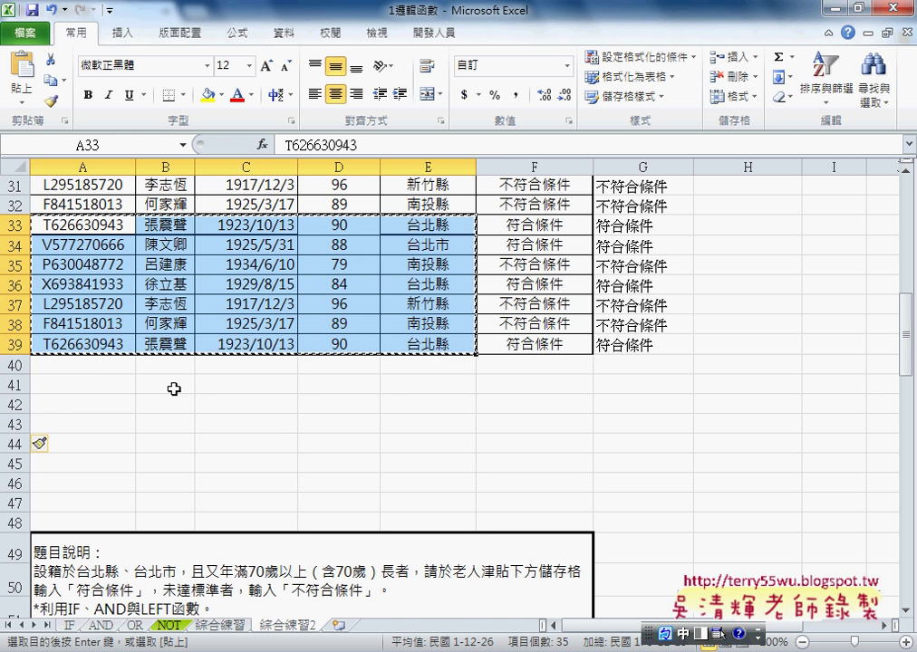
{"action": "left_click", "coordinate": [102, 366]}
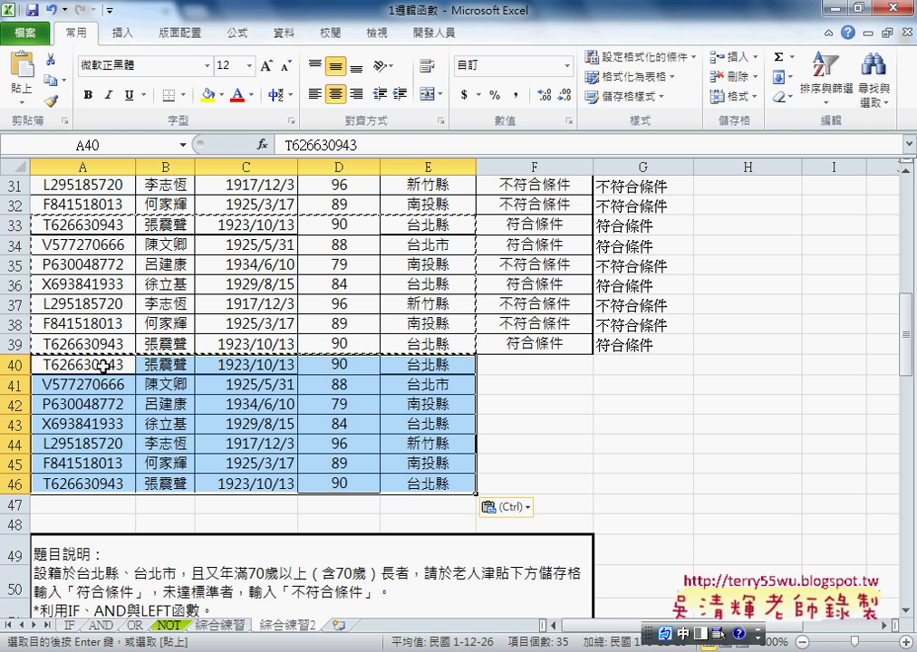
{"action": "key", "text": "ctrl+v"}
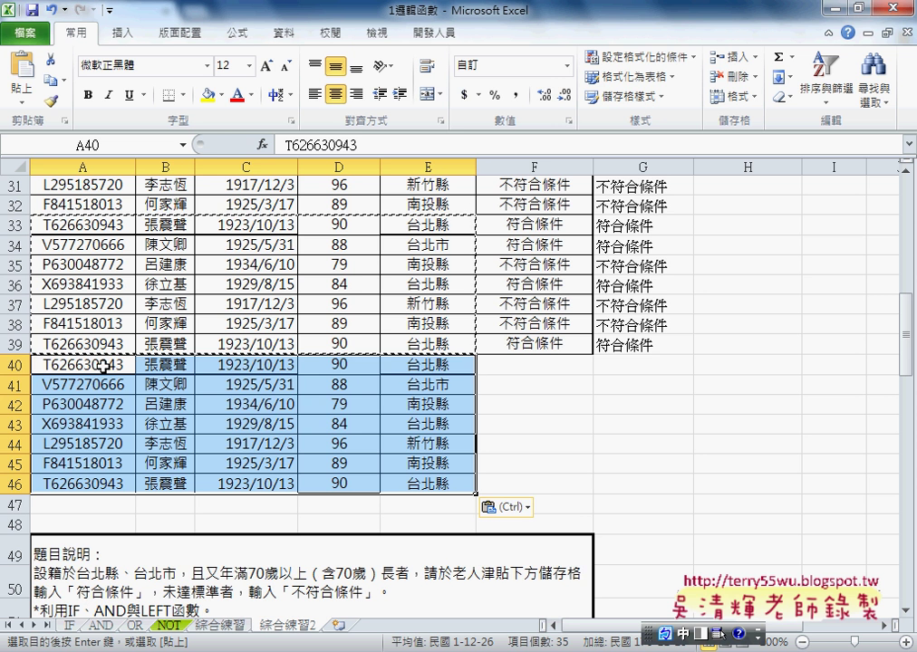
{"action": "left_click", "coordinate": [18, 485]}
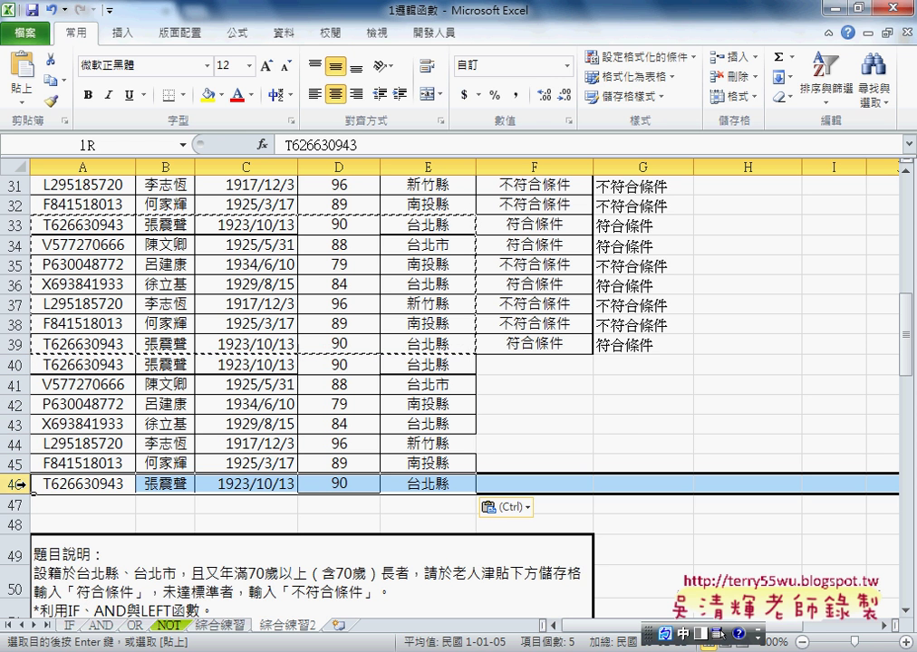
{"action": "left_click", "coordinate": [548, 345]}
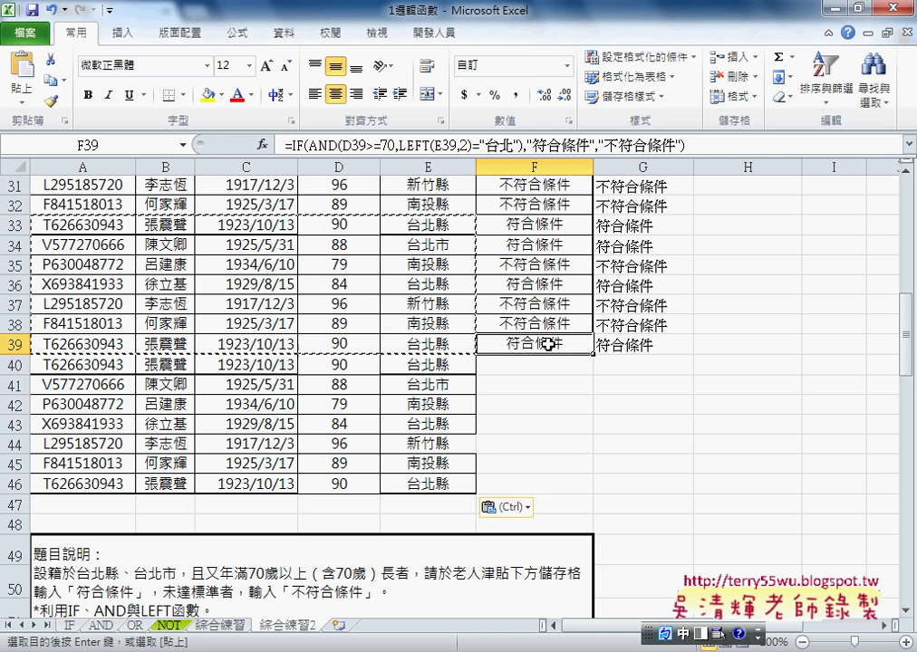
{"action": "scroll", "coordinate": [548, 344], "scroll_direction": "up", "scroll_amount": 6}
Step: Clear the 老人津貼 results in column F and the VBA results in column G from row 5 down
{"action": "scroll", "coordinate": [548, 344], "scroll_direction": "up", "scroll_amount": 4}
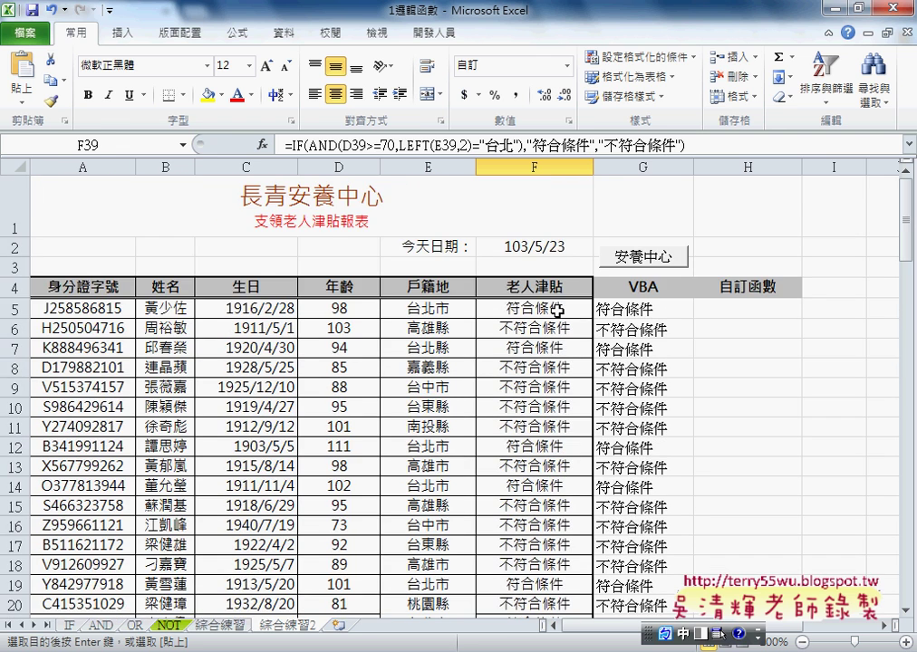
{"action": "left_click", "coordinate": [556, 310]}
{"action": "key", "text": "ctrl+shift+Down"}
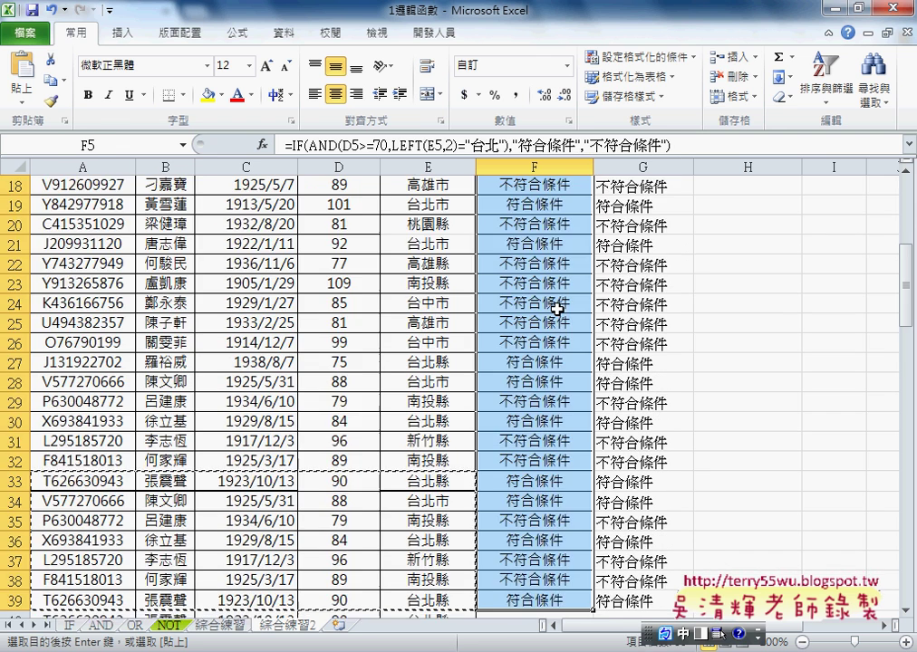
{"action": "key", "text": "Delete"}
{"action": "scroll", "coordinate": [556, 309], "scroll_direction": "up", "scroll_amount": 6}
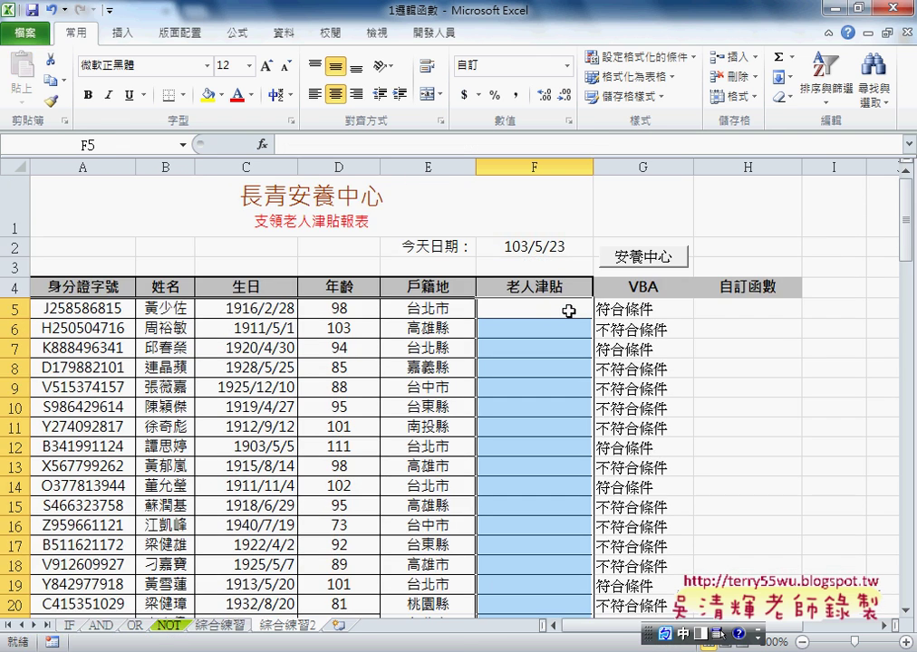
{"action": "left_click", "coordinate": [606, 310]}
{"action": "key", "text": "ctrl+shift+Down"}
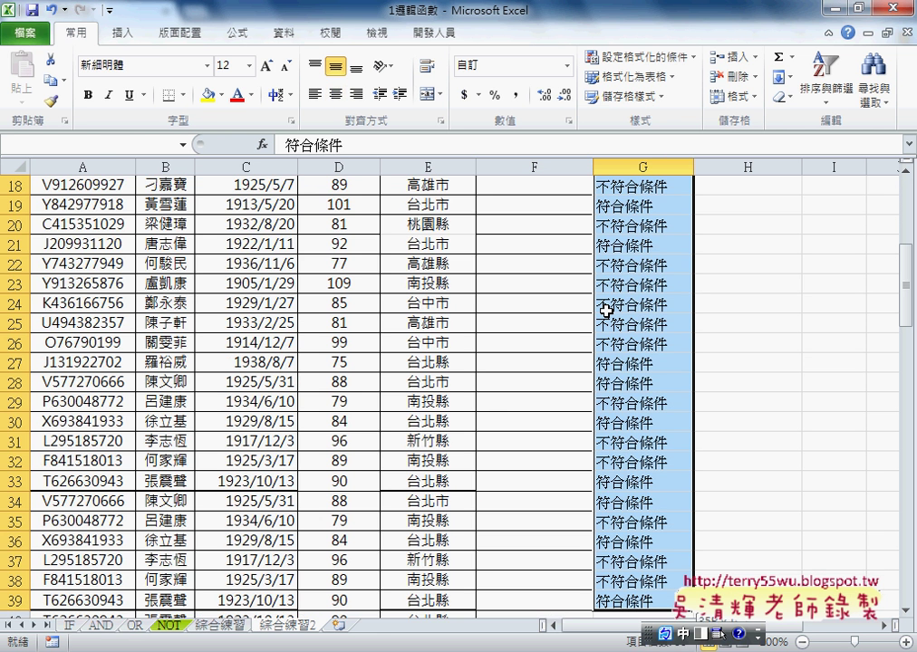
{"action": "key", "text": "Delete"}
{"action": "scroll", "coordinate": [605, 310], "scroll_direction": "up", "scroll_amount": 6}
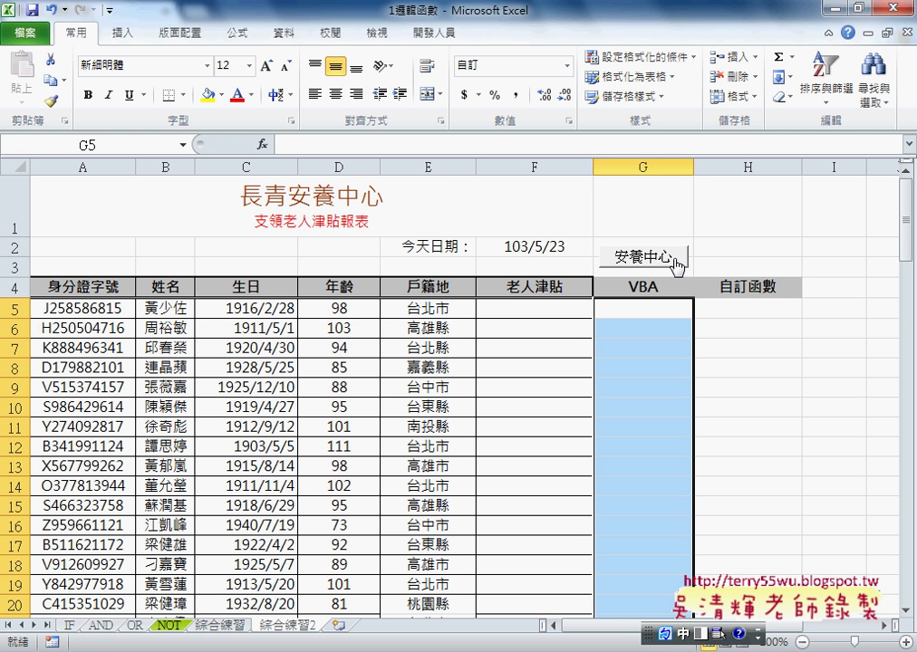
Step: Run the 安養中心 macro and confirm its results stop at G39
{"action": "left_click", "coordinate": [671, 258]}
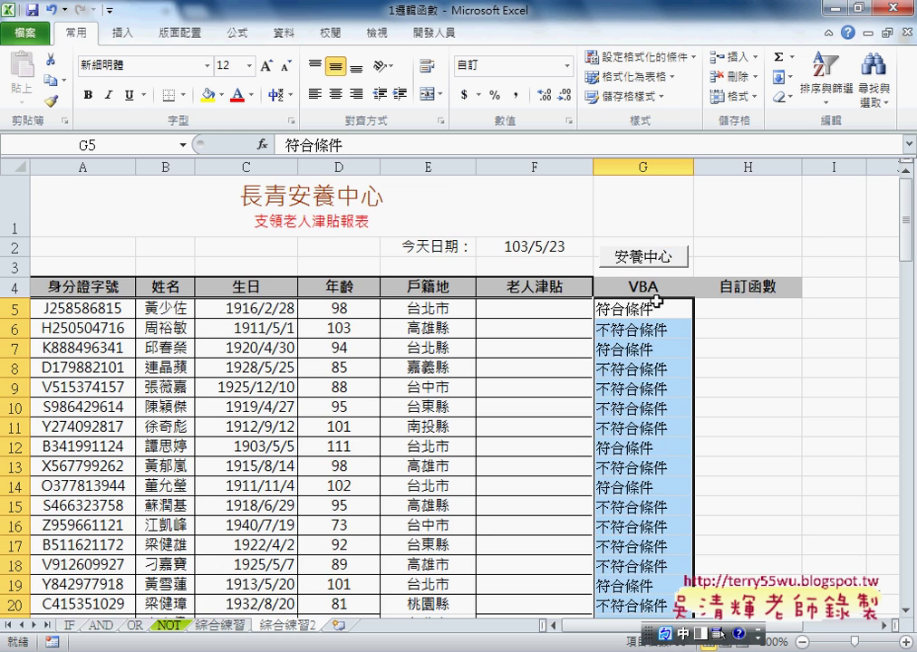
{"action": "scroll", "coordinate": [652, 290], "scroll_direction": "down", "scroll_amount": 1}
{"action": "scroll", "coordinate": [653, 310], "scroll_direction": "down", "scroll_amount": 3}
{"action": "scroll", "coordinate": [653, 309], "scroll_direction": "down", "scroll_amount": 5}
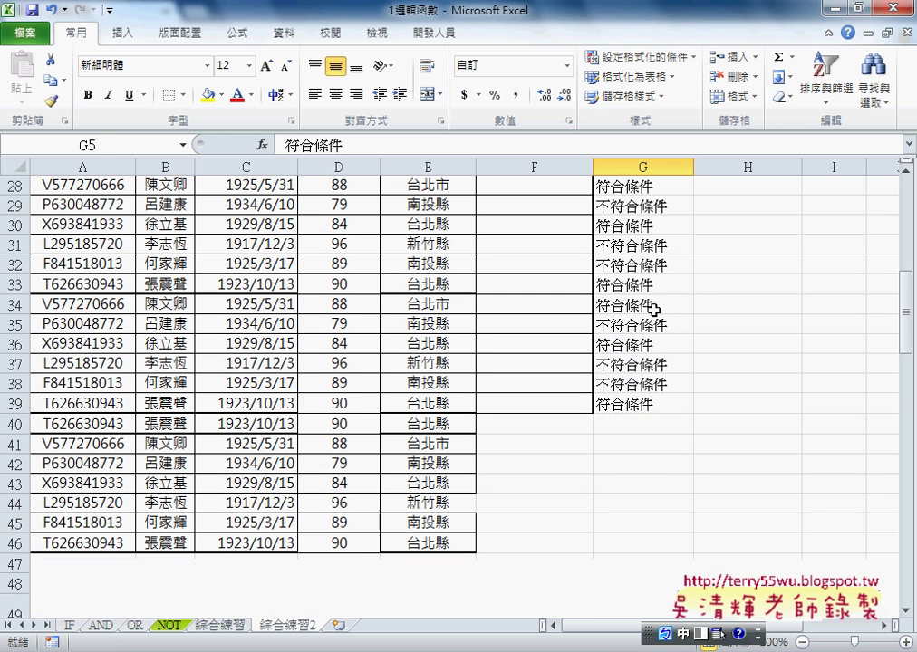
{"action": "scroll", "coordinate": [651, 307], "scroll_direction": "down", "scroll_amount": 1}
{"action": "left_click", "coordinate": [645, 342]}
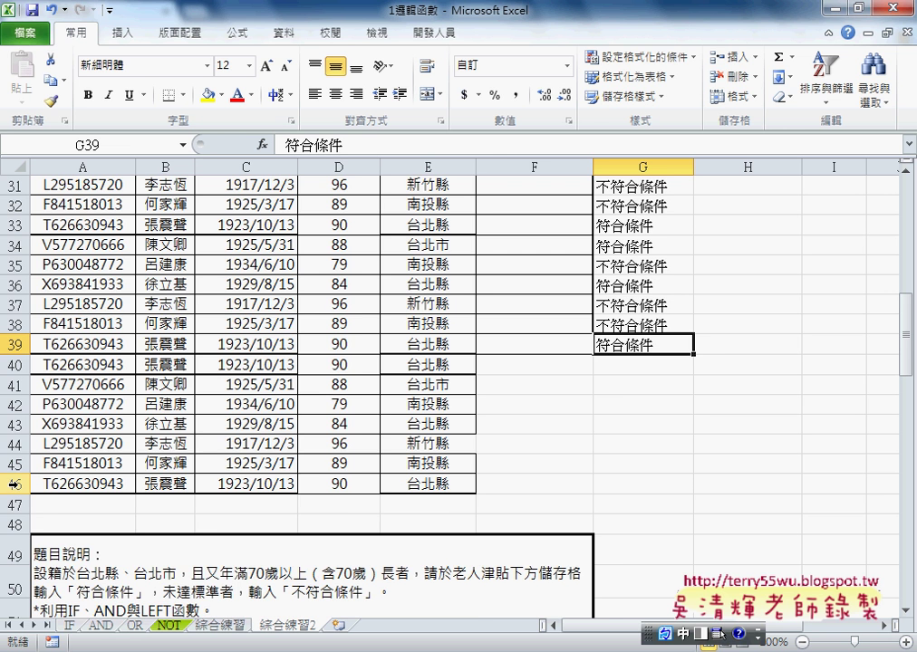
{"action": "scroll", "coordinate": [15, 485], "scroll_direction": "up", "scroll_amount": 5}
{"action": "scroll", "coordinate": [15, 485], "scroll_direction": "up", "scroll_amount": 2}
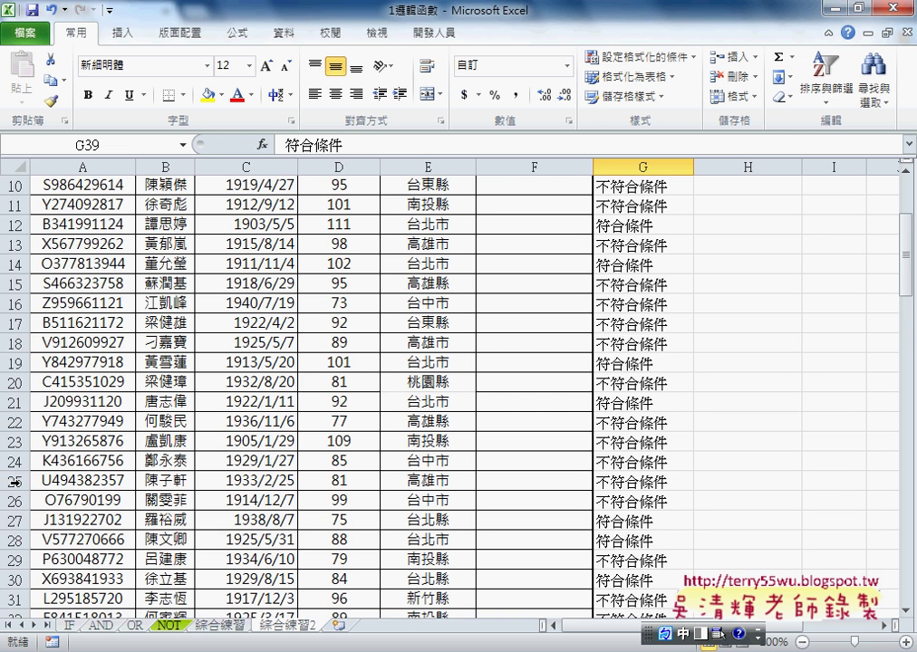
{"action": "scroll", "coordinate": [14, 484], "scroll_direction": "down", "scroll_amount": 2}
{"action": "scroll", "coordinate": [15, 485], "scroll_direction": "up", "scroll_amount": 4}
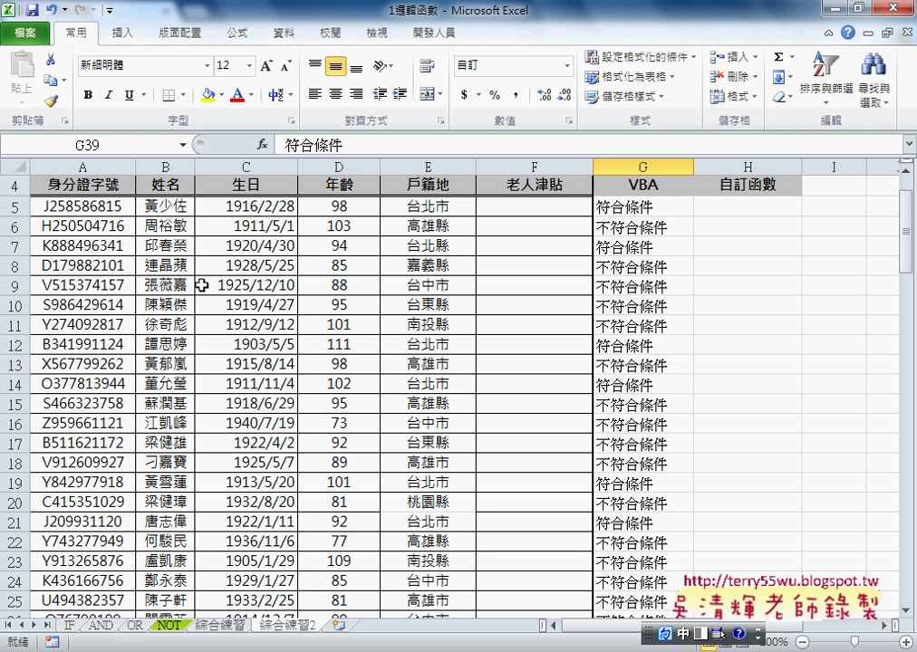
{"action": "scroll", "coordinate": [206, 298], "scroll_direction": "up", "scroll_amount": 1}
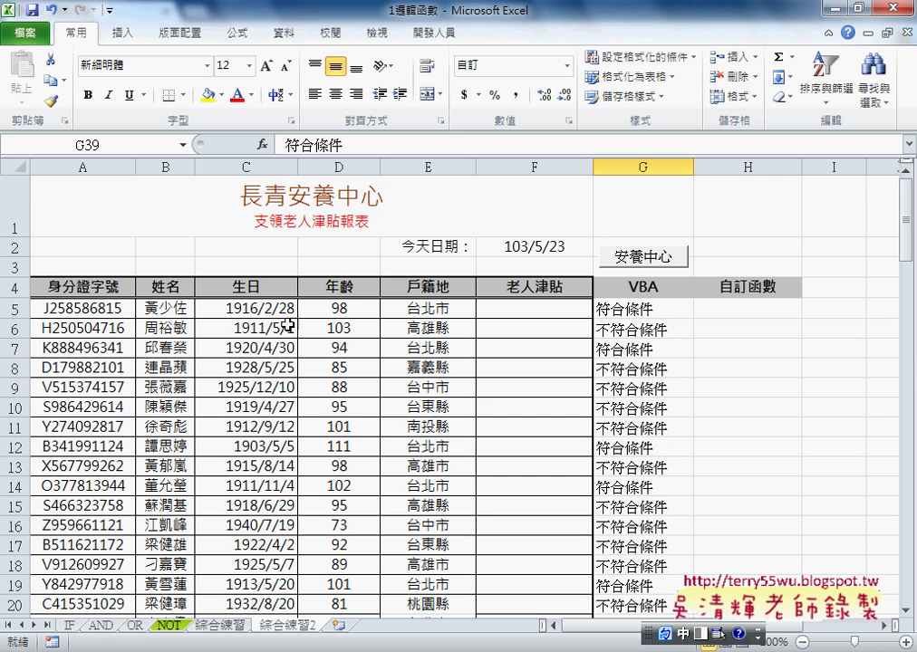
{"action": "left_click", "coordinate": [82, 308]}
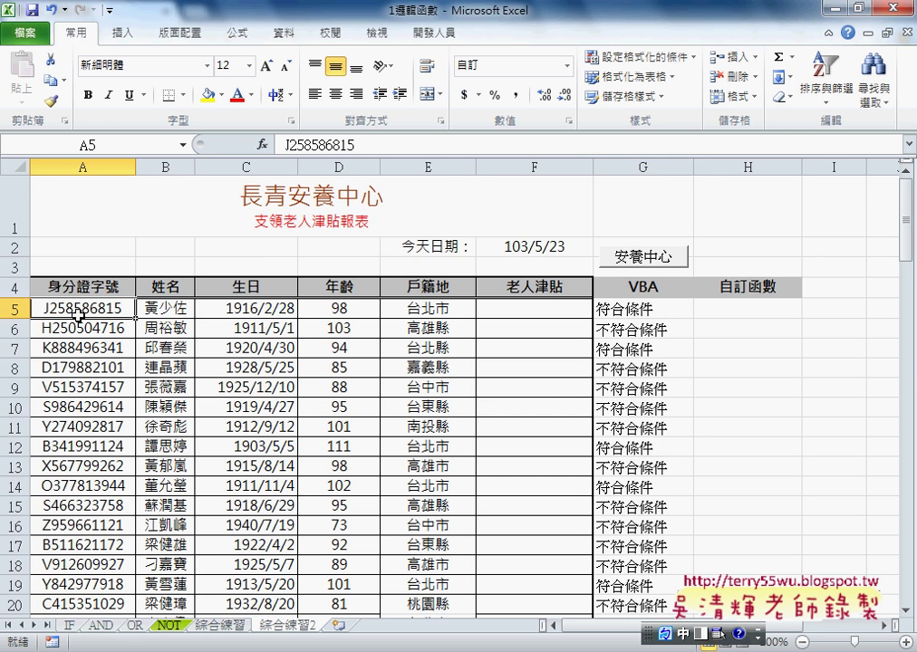
{"action": "scroll", "coordinate": [113, 322], "scroll_direction": "down", "scroll_amount": 4}
{"action": "scroll", "coordinate": [113, 322], "scroll_direction": "down", "scroll_amount": 2}
{"action": "scroll", "coordinate": [113, 322], "scroll_direction": "down", "scroll_amount": 4}
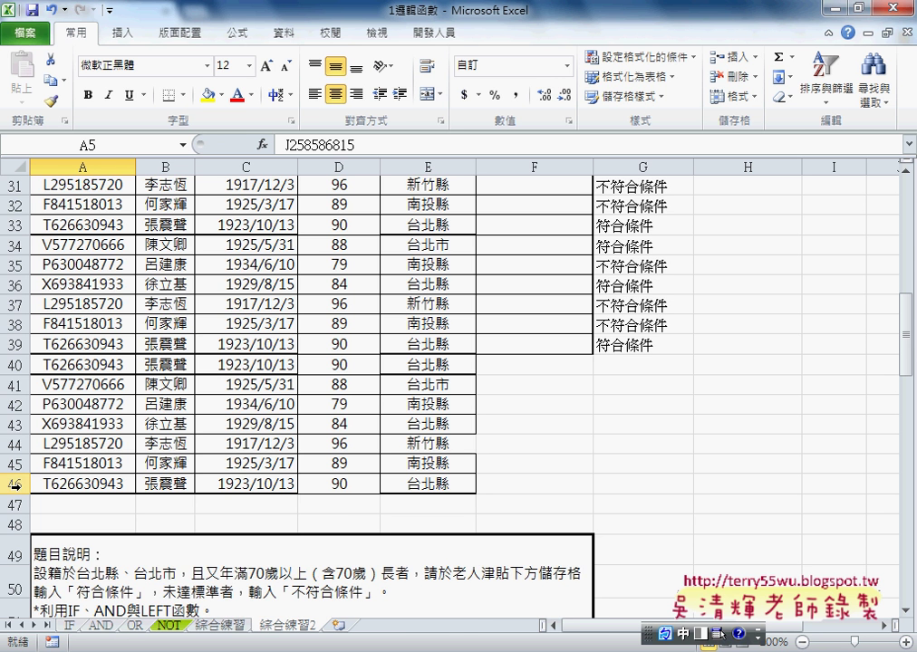
{"action": "scroll", "coordinate": [14, 398], "scroll_direction": "up", "scroll_amount": 2}
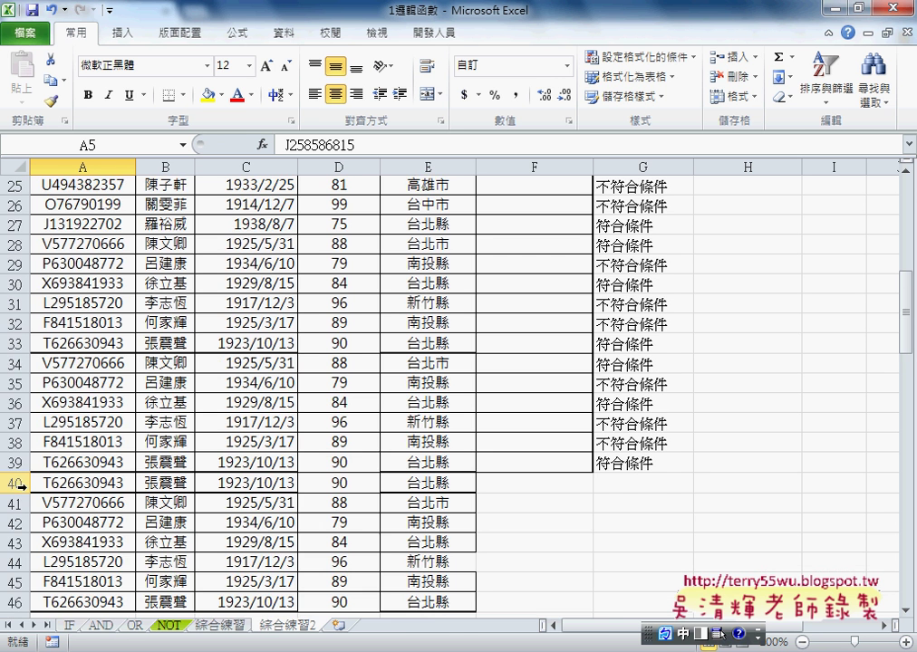
{"action": "scroll", "coordinate": [22, 390], "scroll_direction": "up", "scroll_amount": 3}
{"action": "scroll", "coordinate": [41, 385], "scroll_direction": "up", "scroll_amount": 1}
{"action": "scroll", "coordinate": [55, 386], "scroll_direction": "up", "scroll_amount": 1}
{"action": "scroll", "coordinate": [59, 453], "scroll_direction": "up", "scroll_amount": 3}
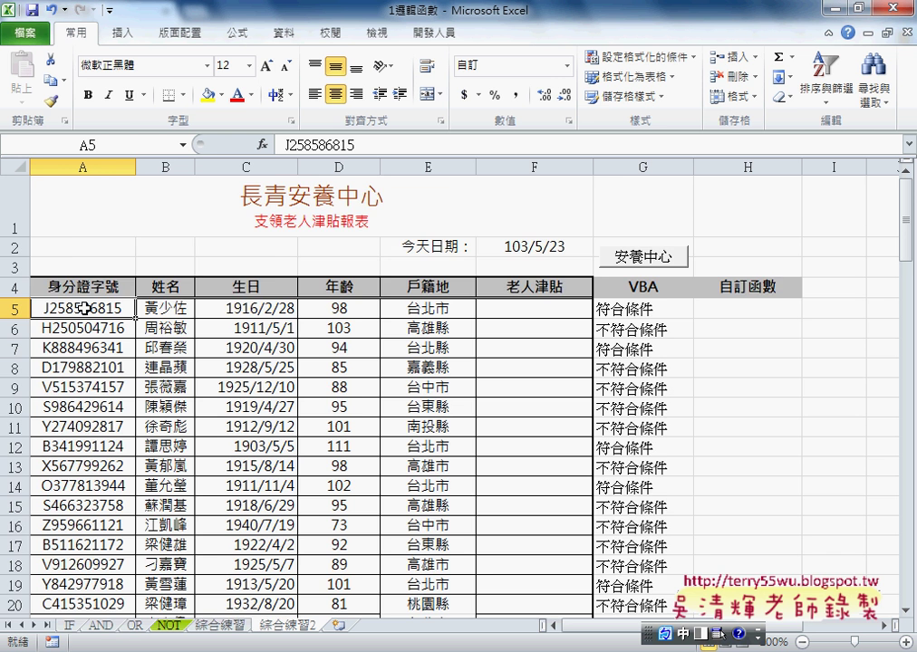
{"action": "key", "text": "ctrl+Down"}
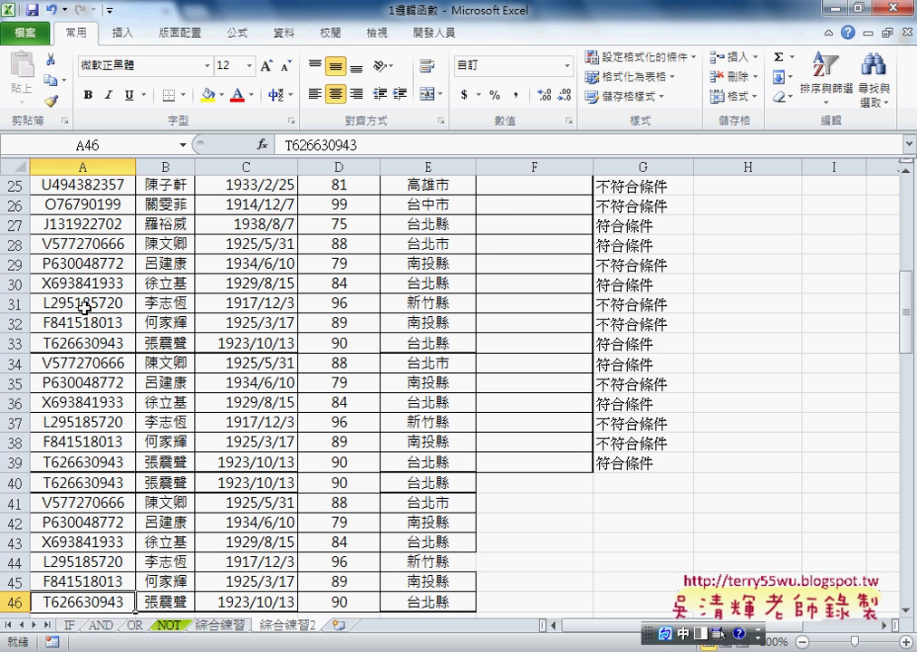
{"action": "scroll", "coordinate": [90, 306], "scroll_direction": "down", "scroll_amount": 2}
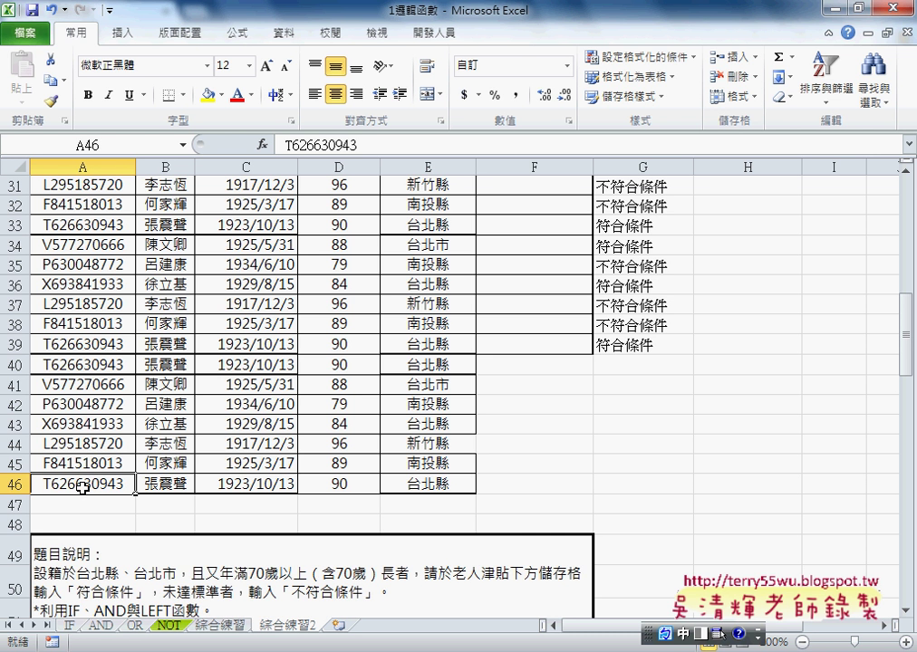
{"action": "key", "text": "ctrl+Right"}
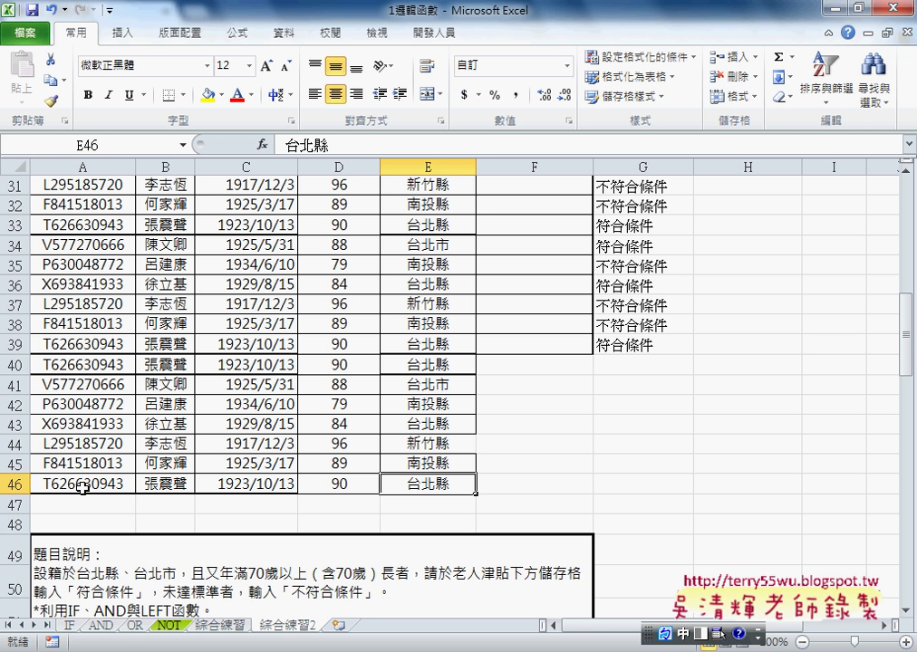
{"action": "key", "text": "ctrl+Up"}
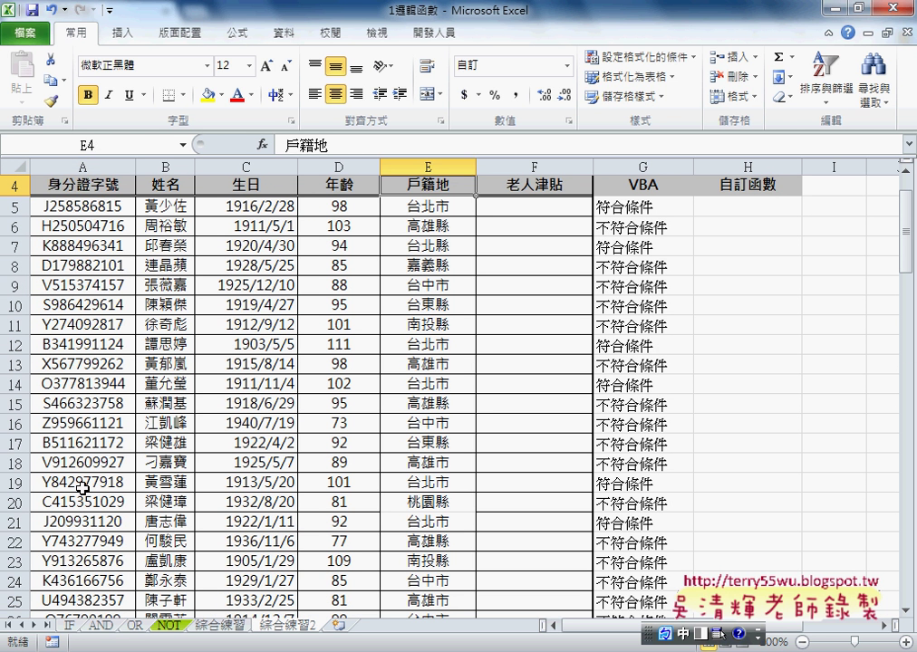
{"action": "key", "text": "ctrl+Left"}
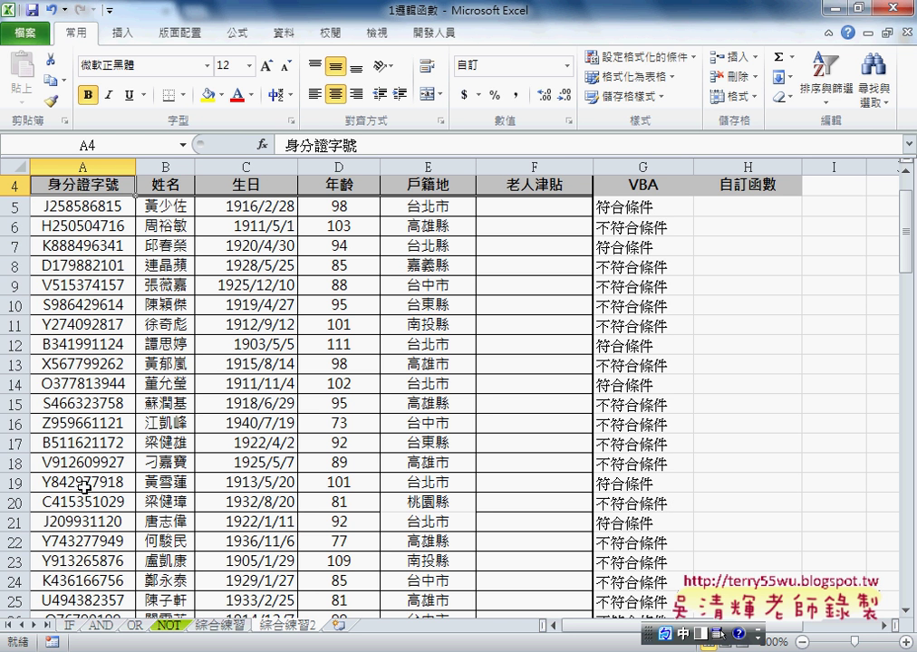
{"action": "left_click", "coordinate": [95, 207]}
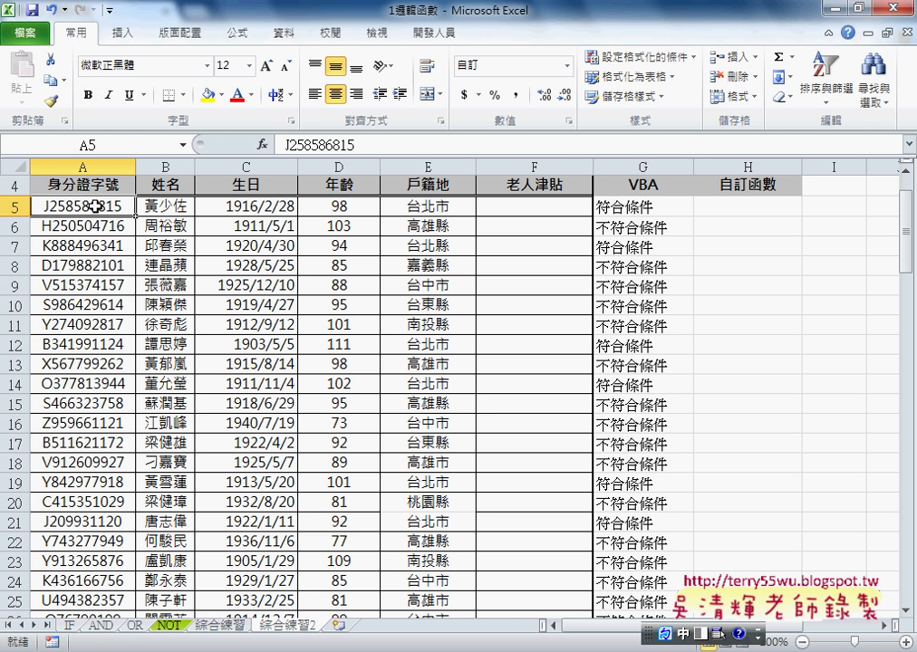
{"action": "key", "text": "ctrl+Down"}
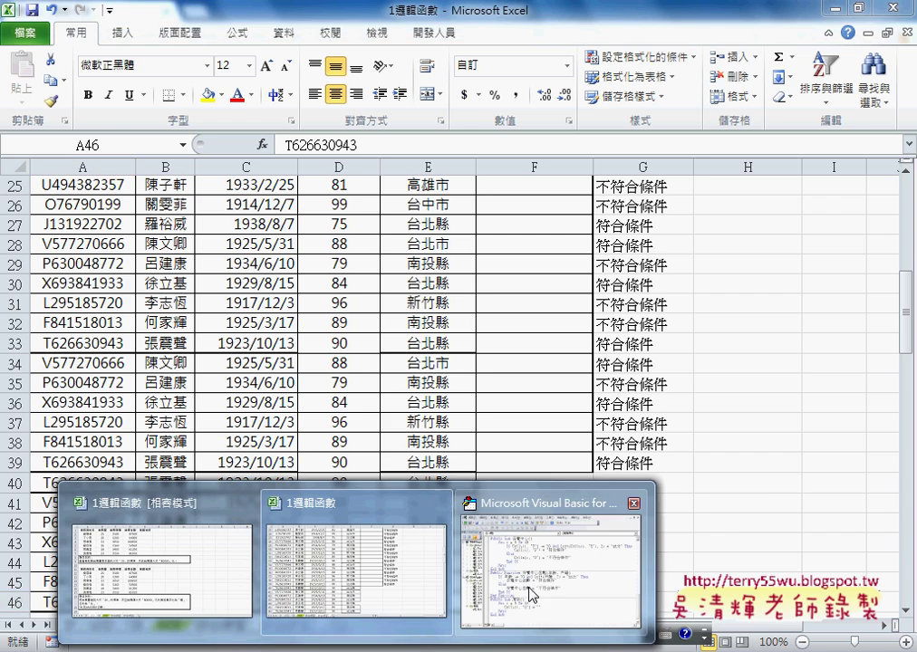
Step: Replace the loop end 39 with range("A5").E in the 安養中心 For line
{"action": "left_click", "coordinate": [529, 589]}
{"action": "left_click_drag", "start_coordinate": [435, 358], "coordinate": [377, 120]}
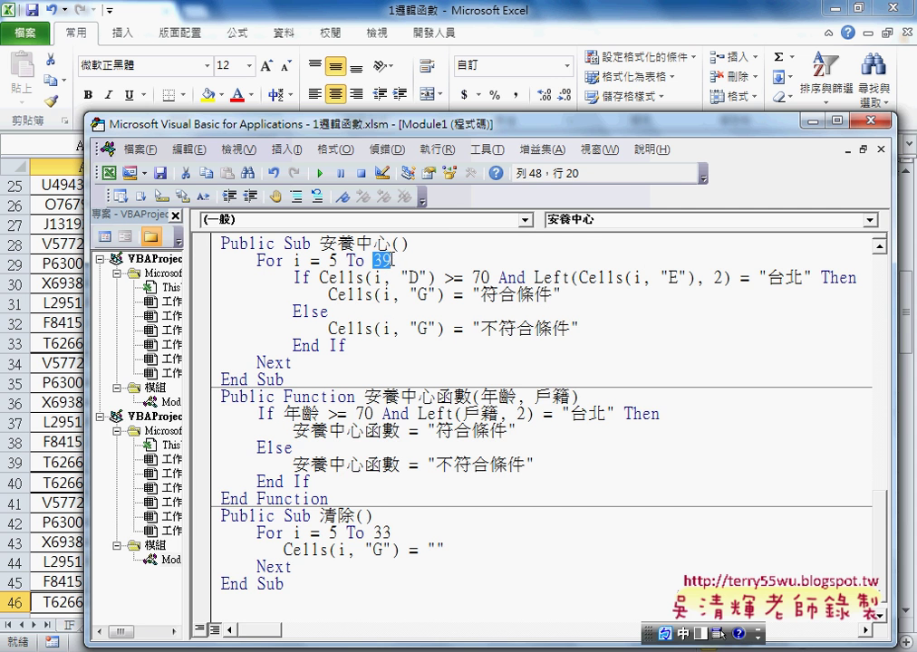
{"action": "left_click_drag", "start_coordinate": [308, 121], "coordinate": [489, 139]}
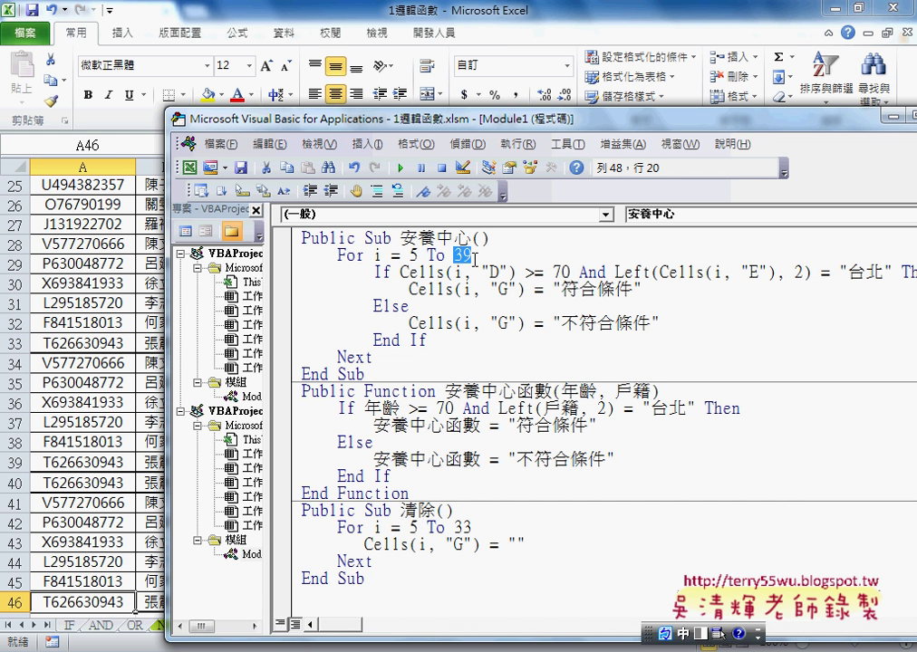
{"action": "type", "text": "ㄊ"}
{"action": "key", "text": "BackSpace"}
{"action": "key", "text": "shift"}
{"action": "type", "text": "ran"}
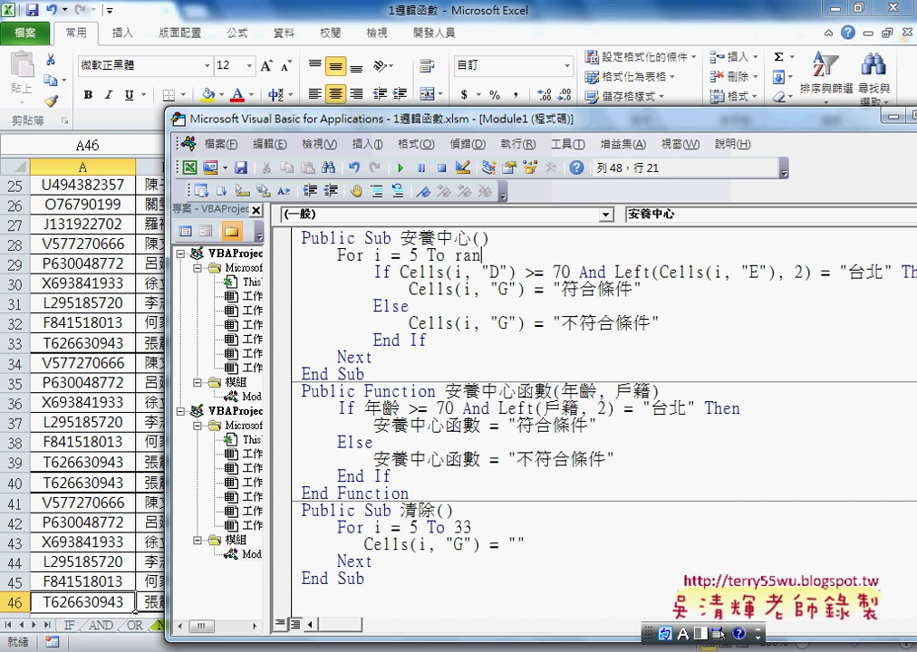
{"action": "type", "text": "ge"}
{"action": "type", "text": "("}
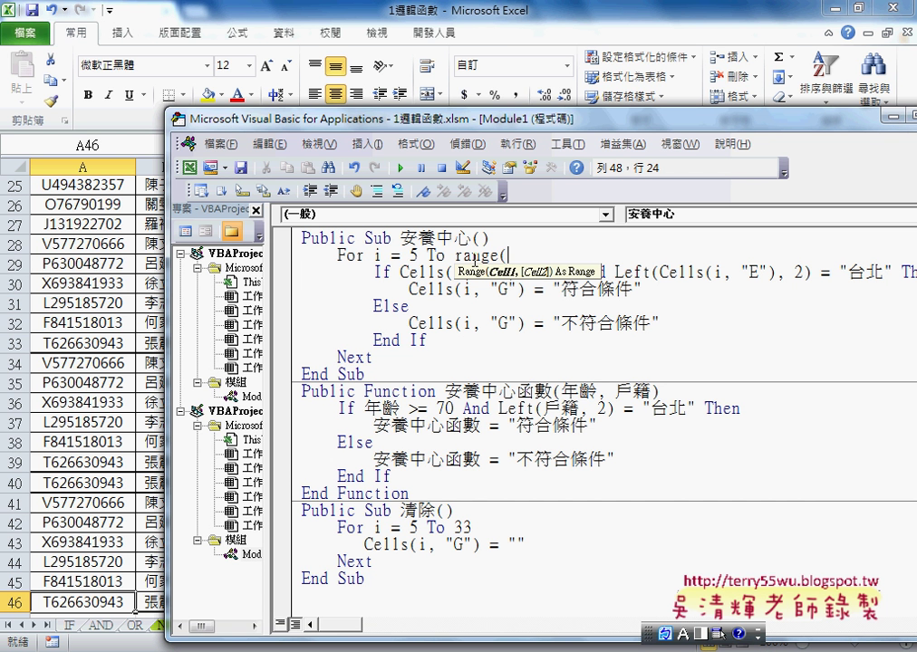
{"action": "type", "text": "\""}
{"action": "type", "text": "A"}
{"action": "type", "text": "5\""}
{"action": "type", "text": ")"}
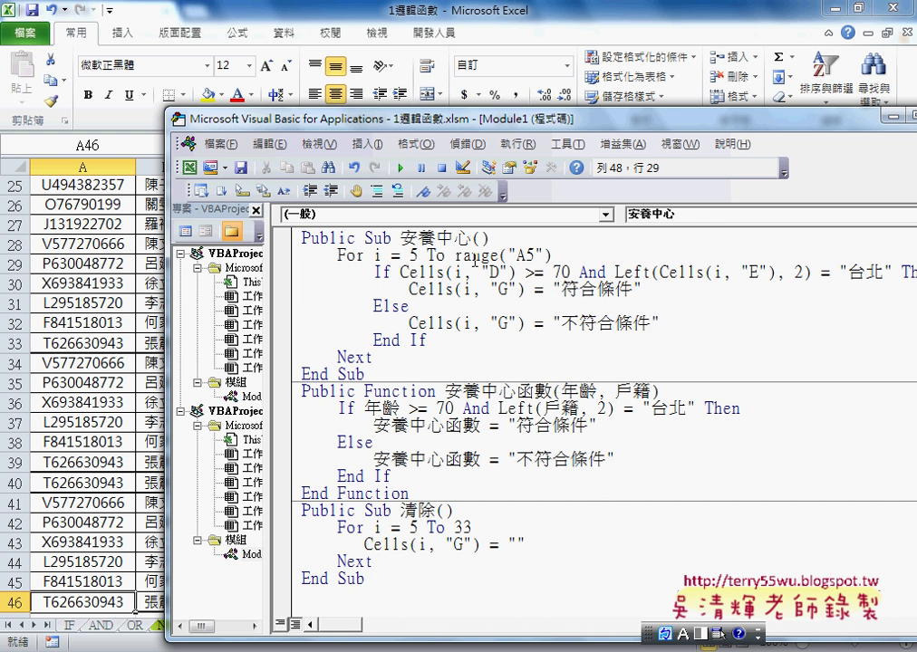
{"action": "type", "text": "."}
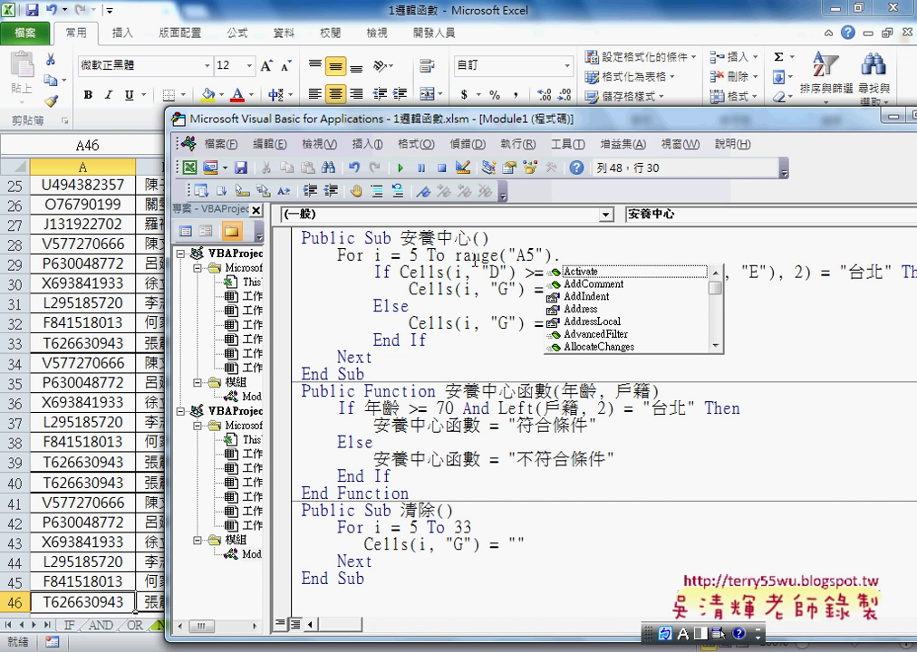
{"action": "type", "text": "E"}
Step: Complete the loop end as range("A5").End(xlDown).row, picking End and xlDown from IntelliSense
{"action": "key", "text": "Down"}
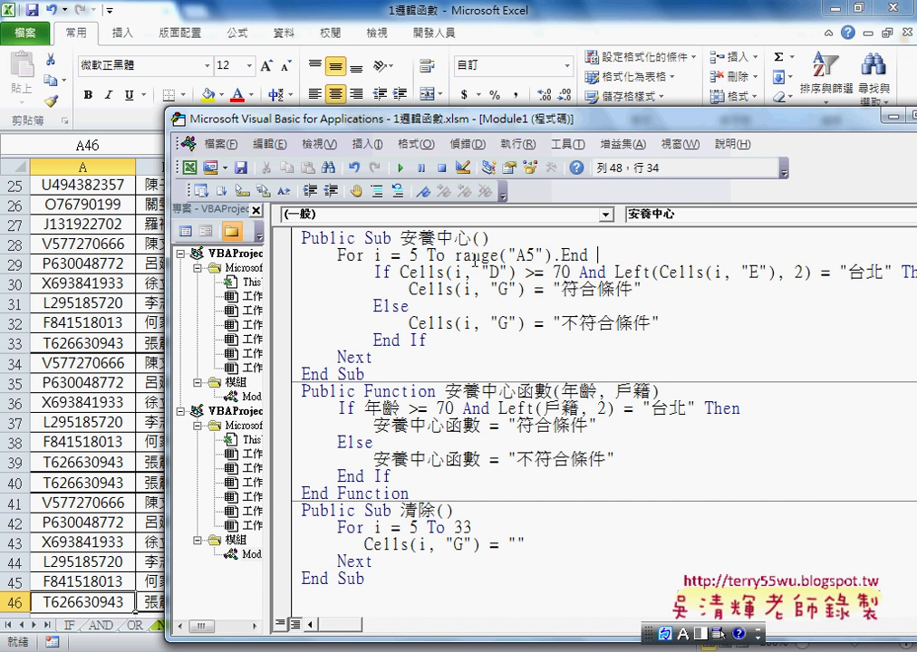
{"action": "type", "text": "("}
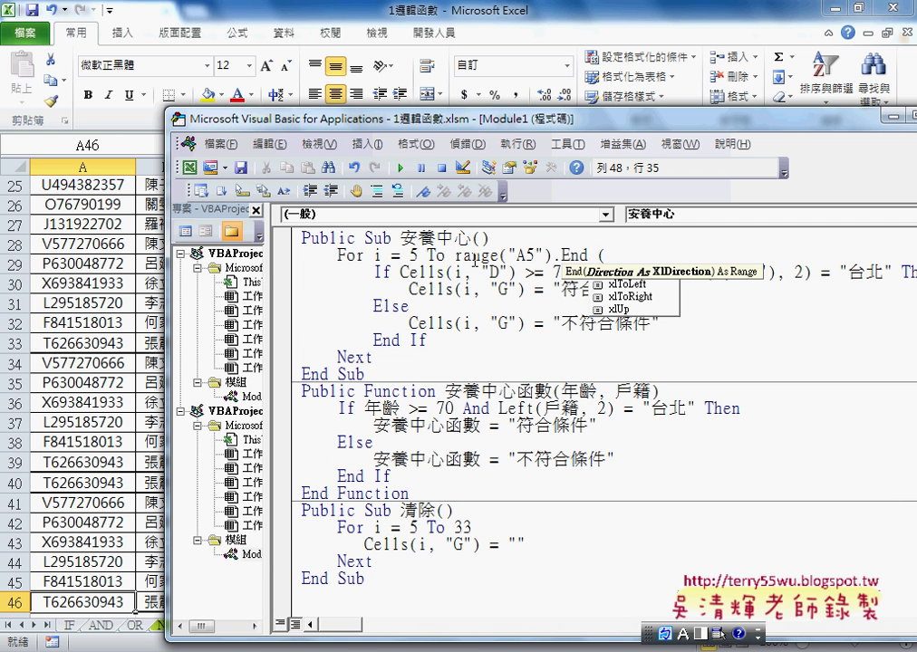
{"action": "left_click", "coordinate": [673, 285]}
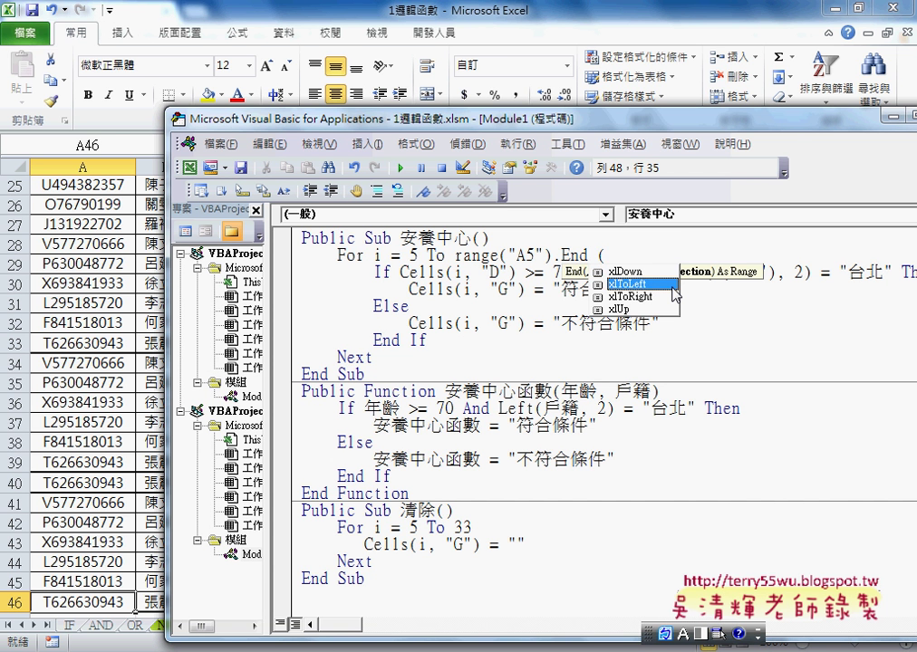
{"action": "key", "text": "Up"}
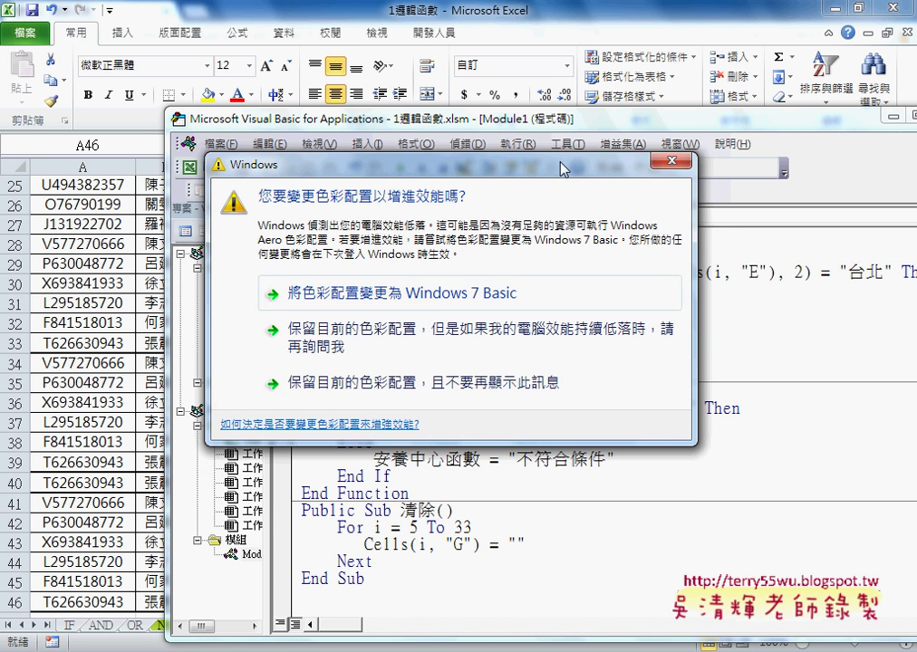
{"action": "left_click_drag", "start_coordinate": [444, 164], "coordinate": [526, 643]}
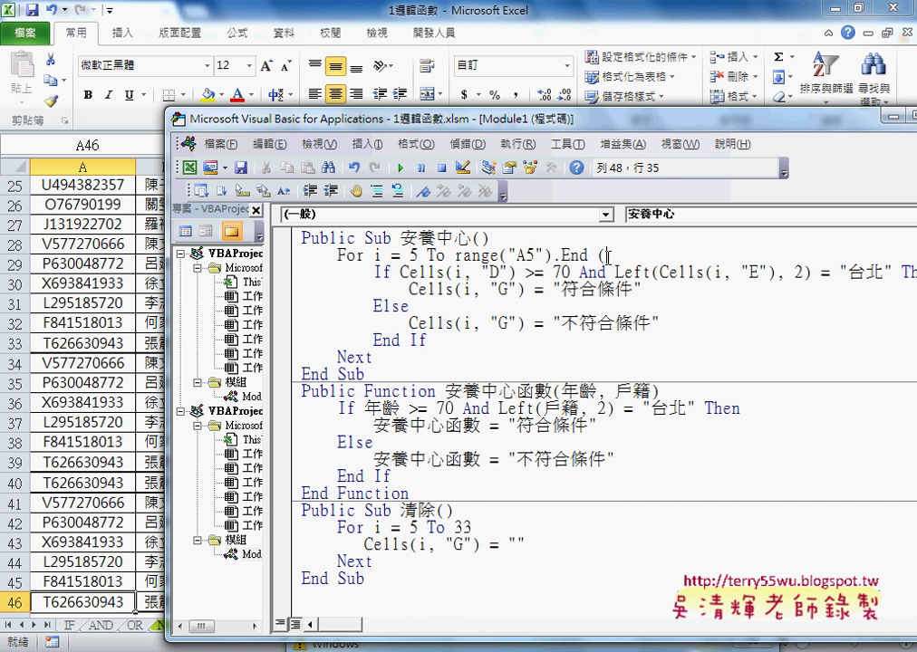
{"action": "left_click_drag", "start_coordinate": [604, 257], "coordinate": [589, 258]}
{"action": "type", "text": "("}
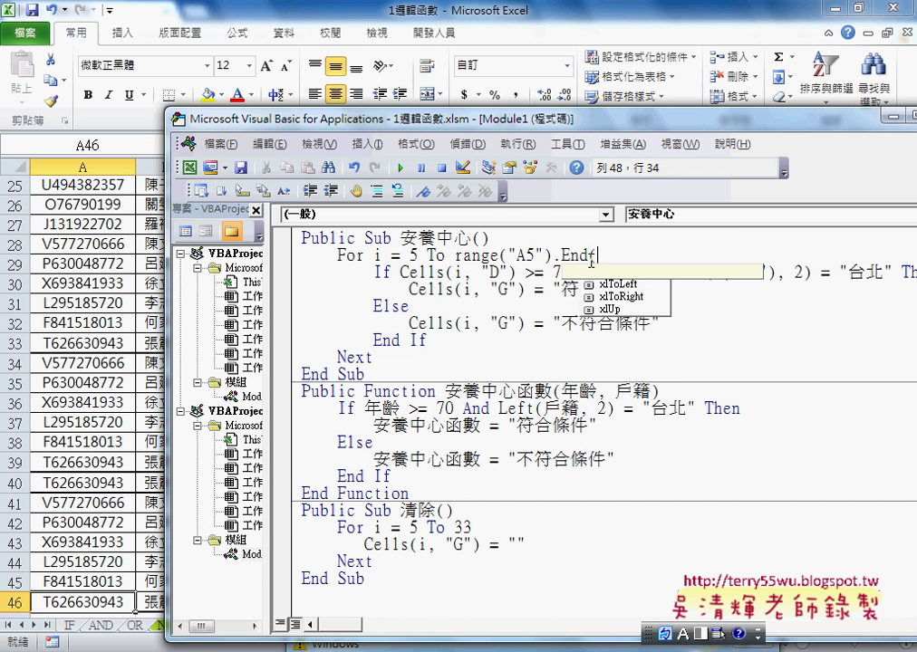
{"action": "key", "text": "Up"}
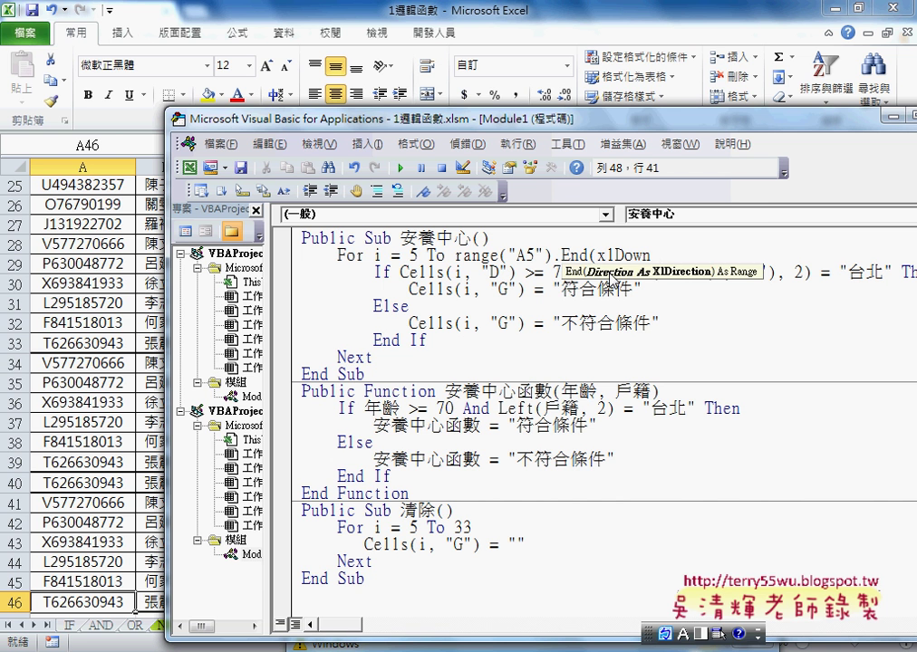
{"action": "type", "text": ")"}
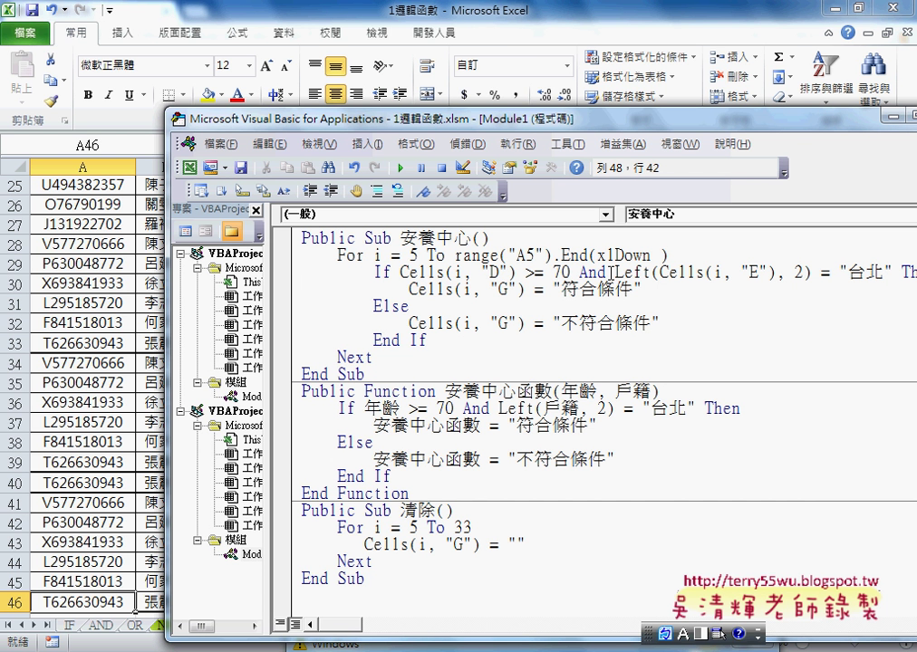
{"action": "type", "text": "."}
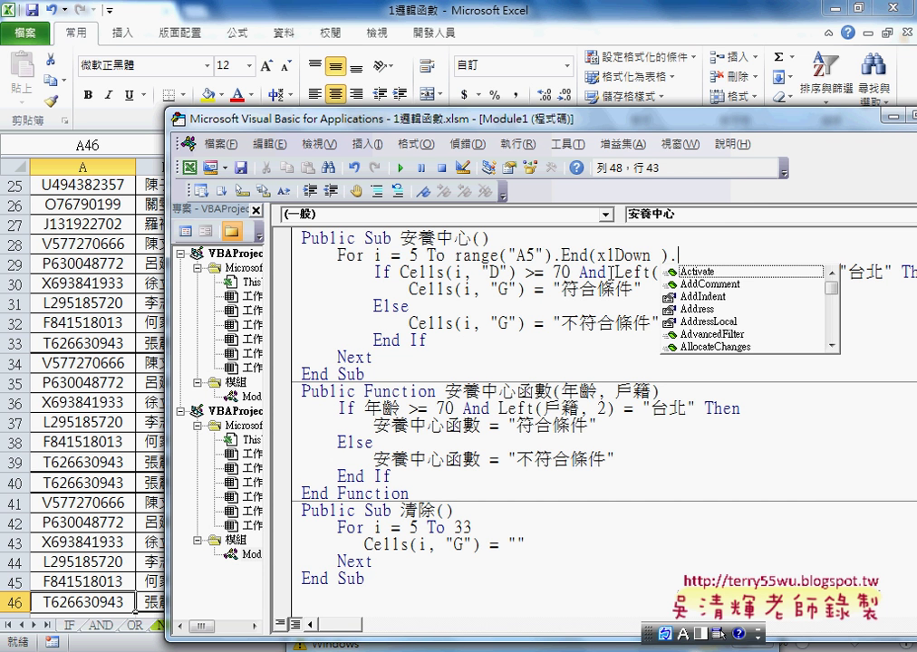
{"action": "type", "text": "row"}
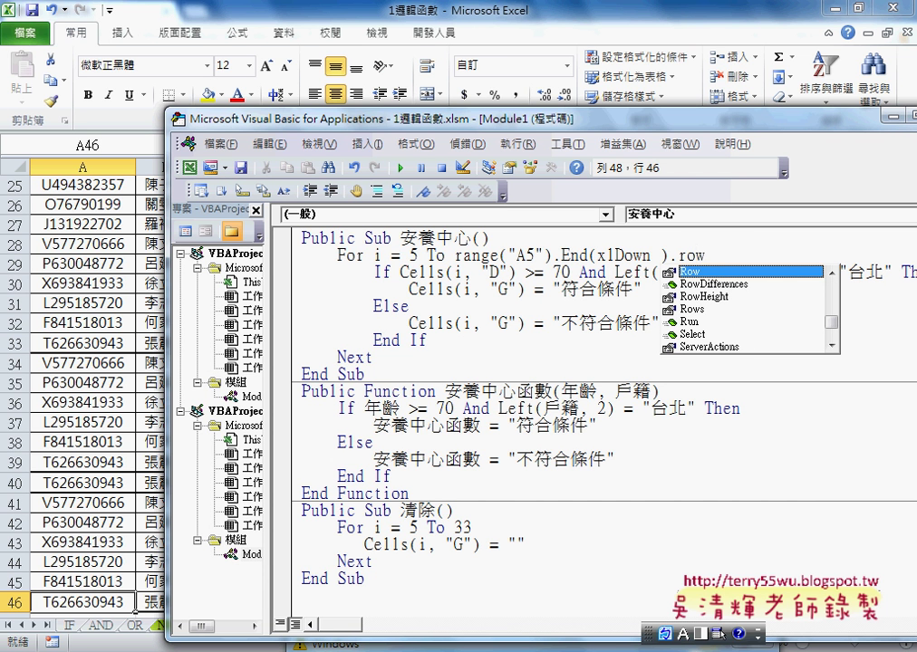
{"action": "left_click", "coordinate": [571, 288]}
{"action": "left_click_drag", "start_coordinate": [453, 257], "coordinate": [696, 256]}
{"action": "left_click", "coordinate": [528, 257]}
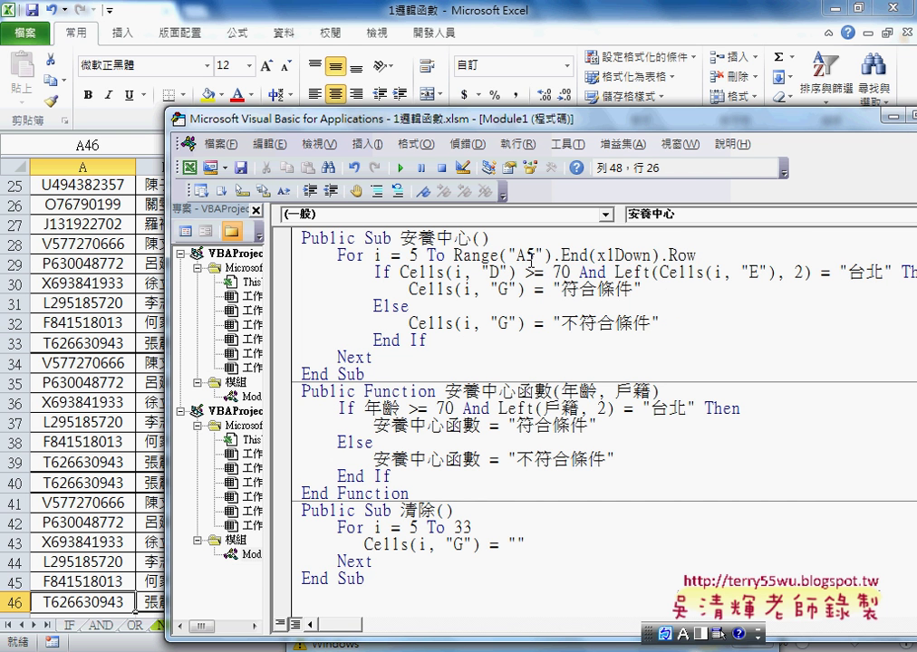
{"action": "left_click", "coordinate": [569, 256]}
{"action": "left_click_drag", "start_coordinate": [696, 256], "coordinate": [668, 257]}
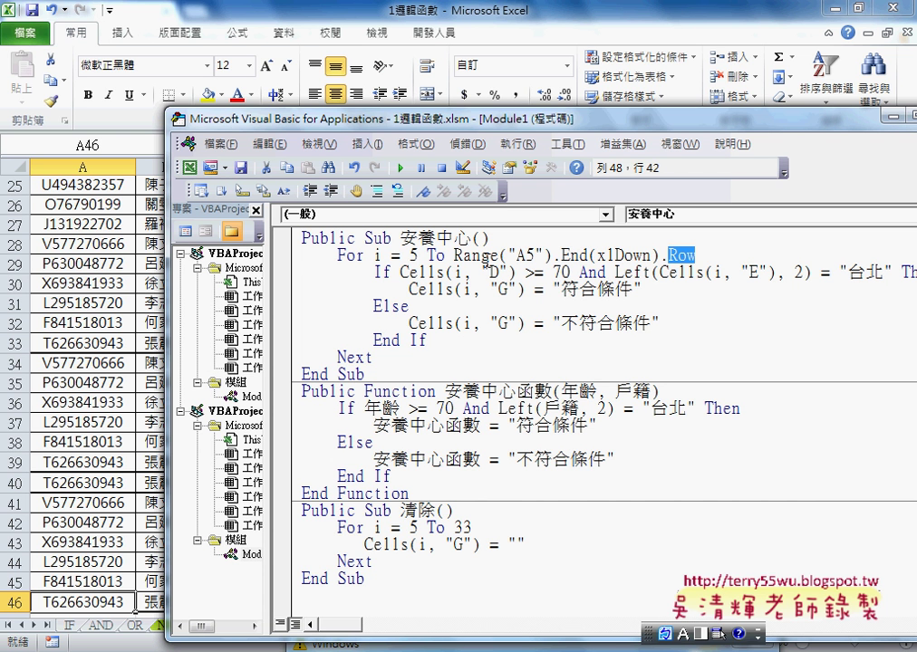
{"action": "left_click_drag", "start_coordinate": [453, 257], "coordinate": [701, 257]}
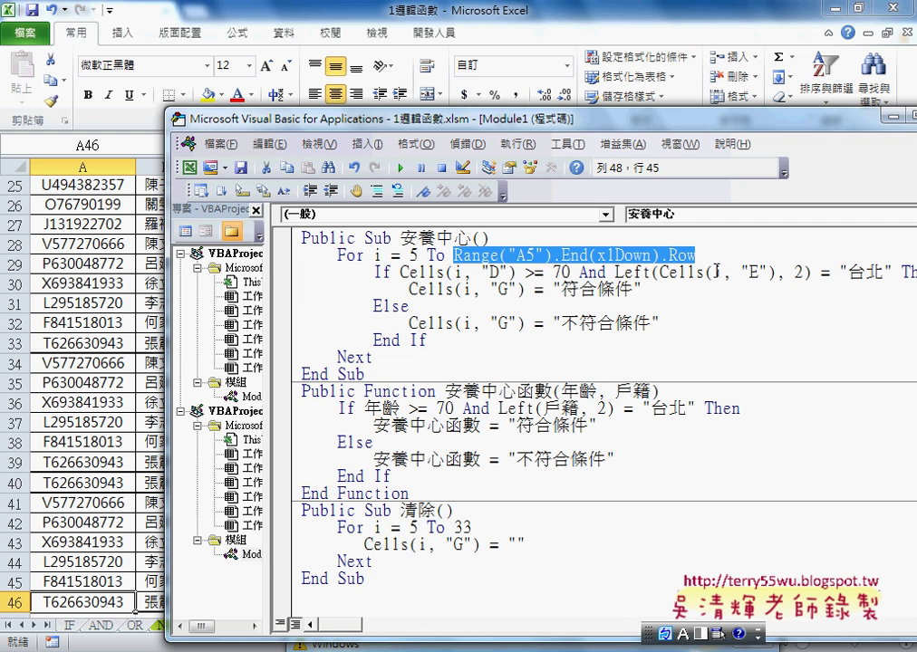
{"action": "left_click_drag", "start_coordinate": [453, 256], "coordinate": [552, 256]}
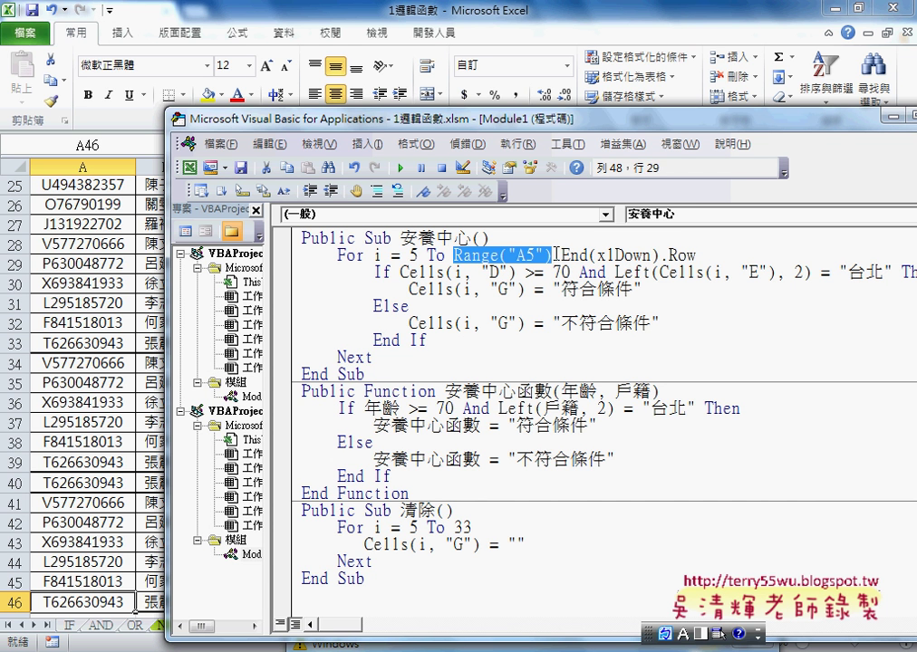
{"action": "left_click", "coordinate": [454, 255]}
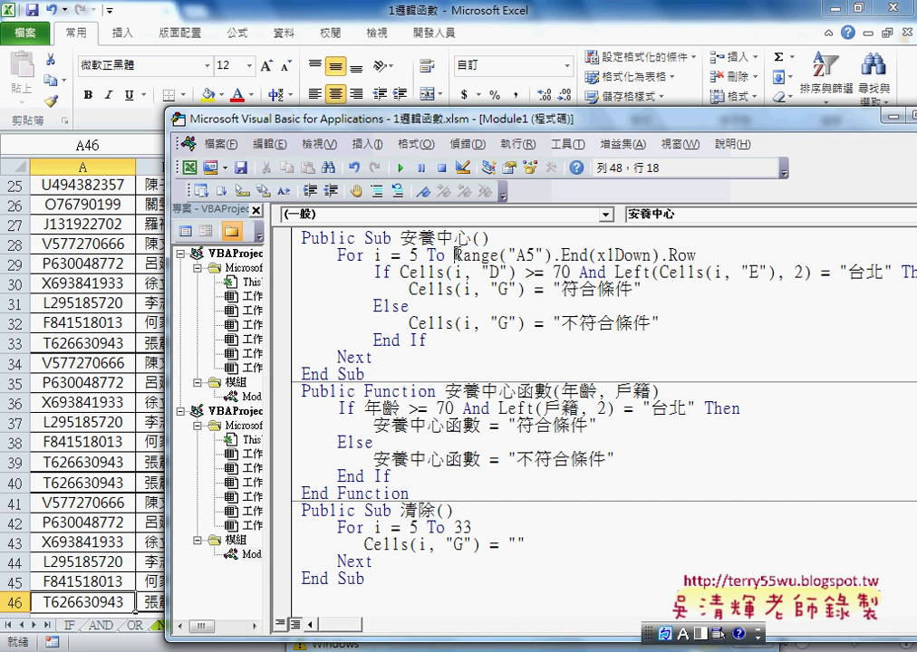
{"action": "left_click_drag", "start_coordinate": [456, 255], "coordinate": [660, 258]}
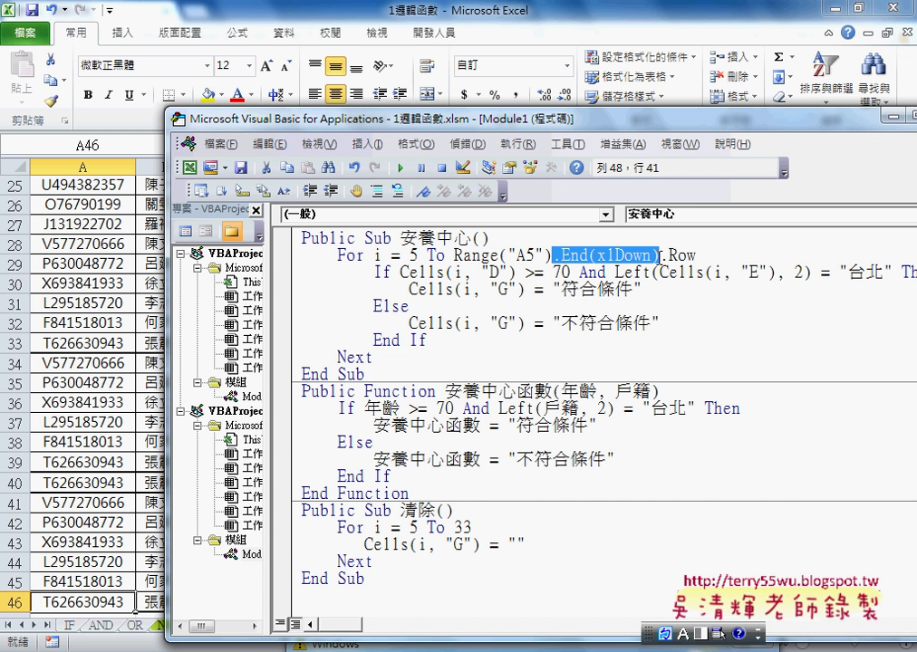
{"action": "double_click", "coordinate": [665, 257]}
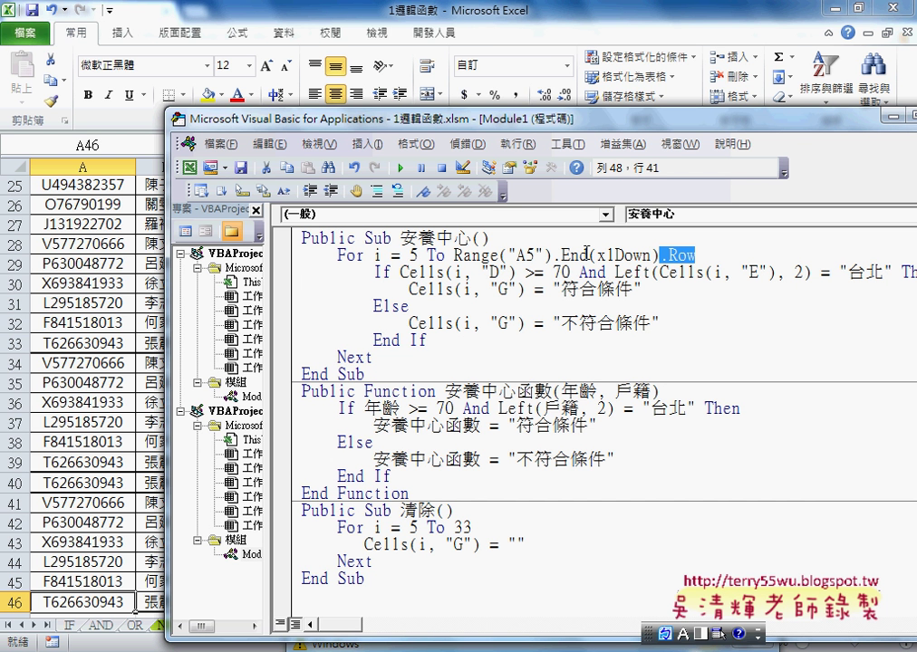
{"action": "left_click_drag", "start_coordinate": [587, 255], "coordinate": [727, 260]}
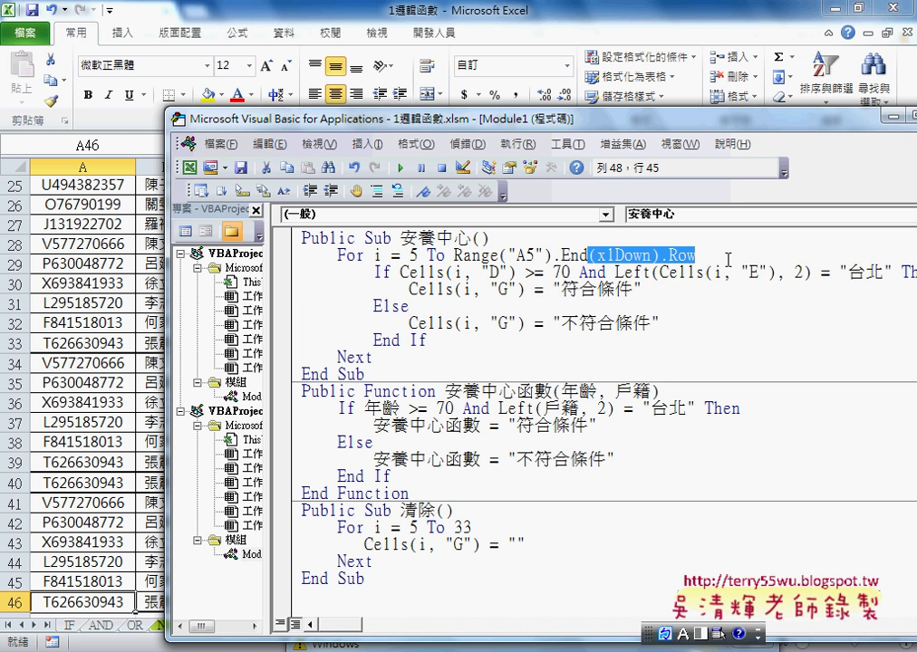
{"action": "type", "text": "("}
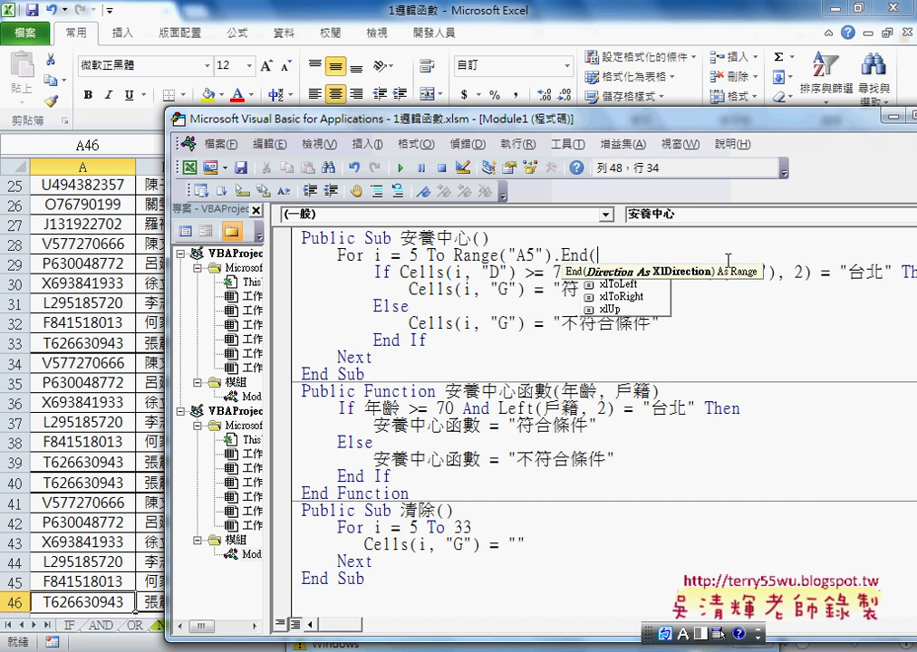
{"action": "key", "text": "Down"}
{"action": "key", "text": "Down"}
{"action": "key", "text": "Down"}
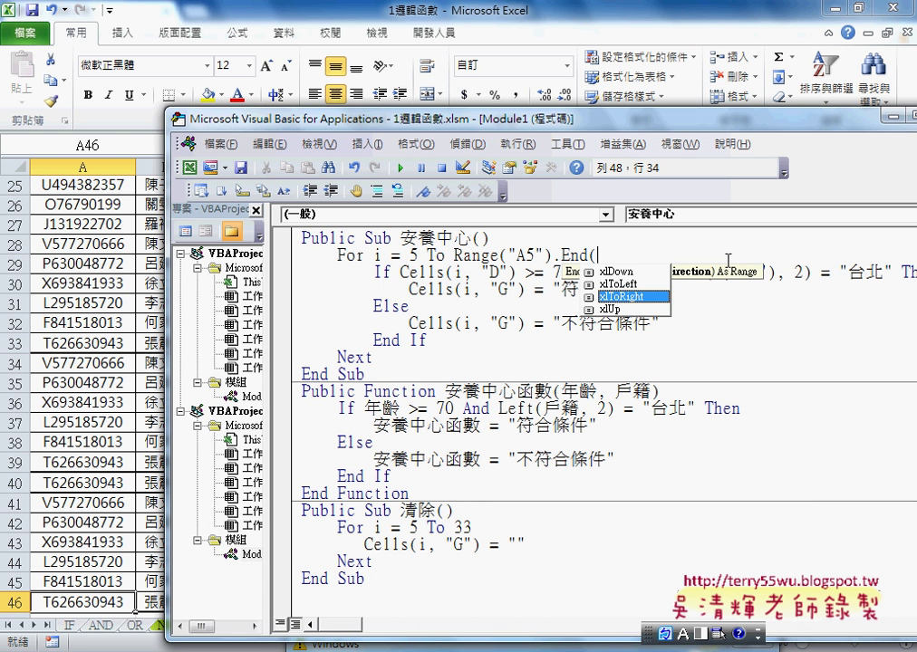
{"action": "key", "text": "space"}
{"action": "type", "text": ")"}
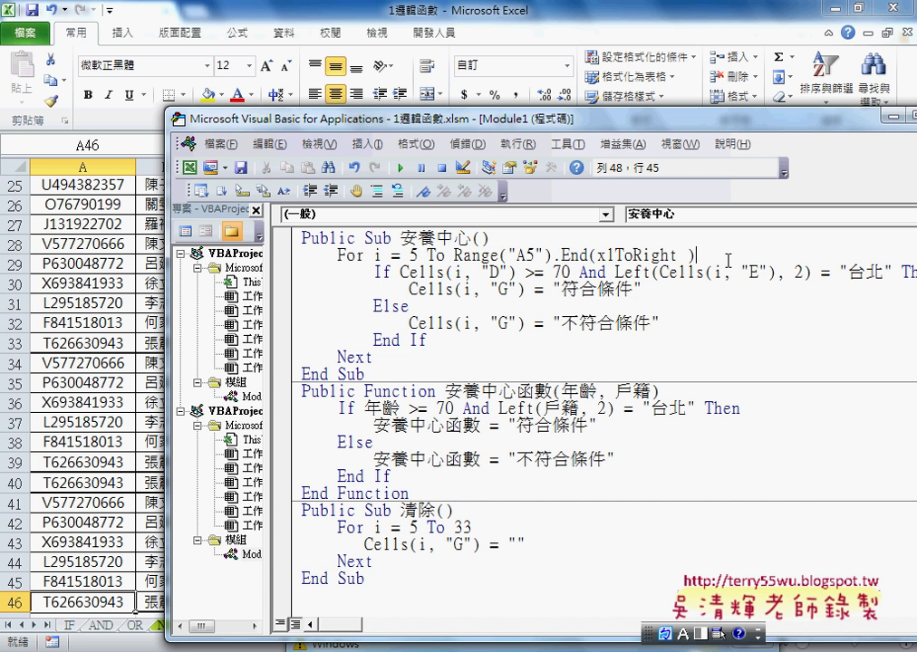
{"action": "type", "text": ".c"}
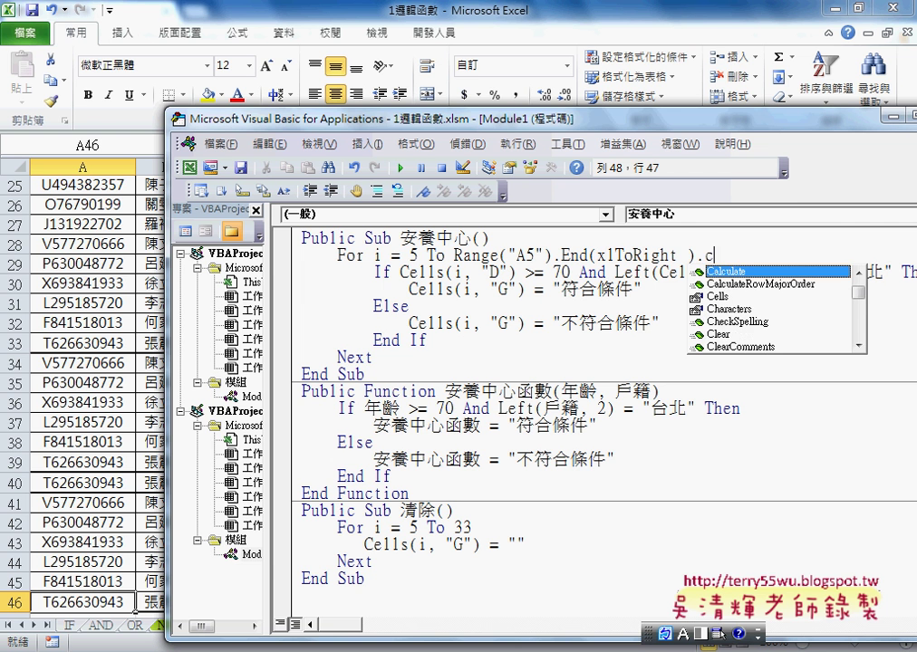
{"action": "type", "text": "o"}
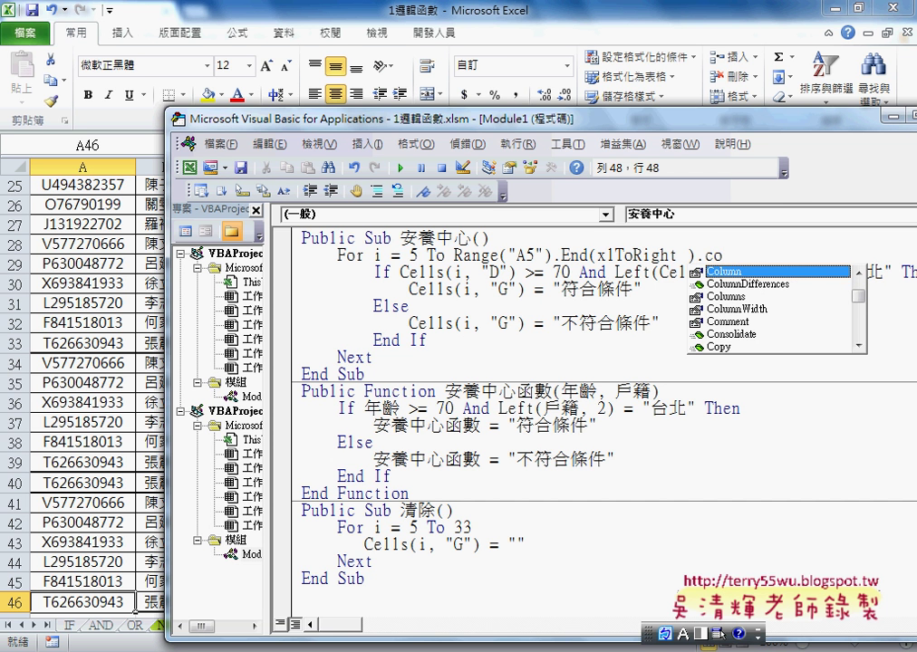
{"action": "key", "text": "Tab"}
{"action": "key", "text": "Down"}
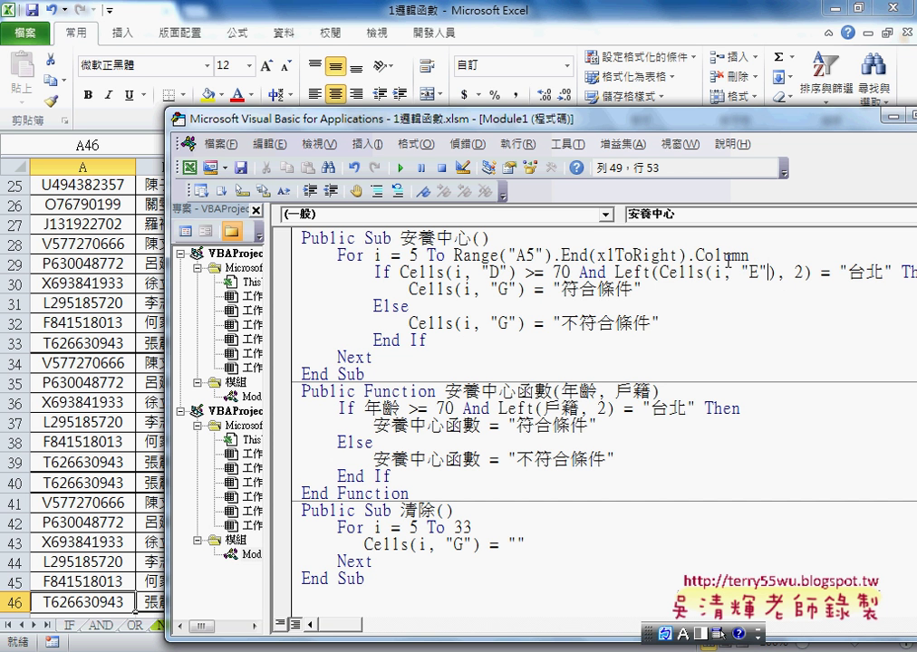
{"action": "left_click_drag", "start_coordinate": [752, 256], "coordinate": [455, 256]}
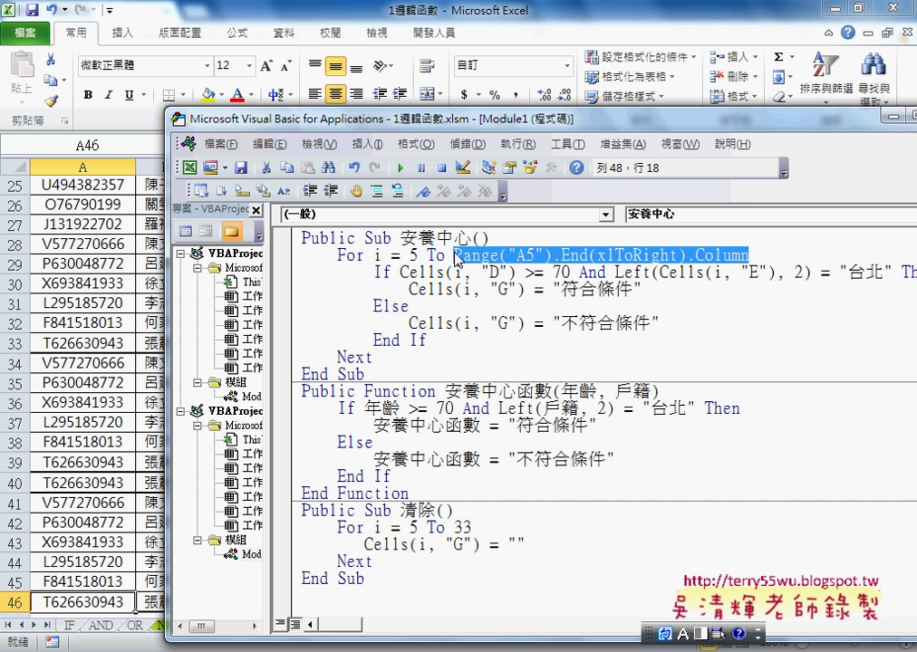
{"action": "key", "text": "ctrl+z"}
{"action": "key", "text": "ctrl+z"}
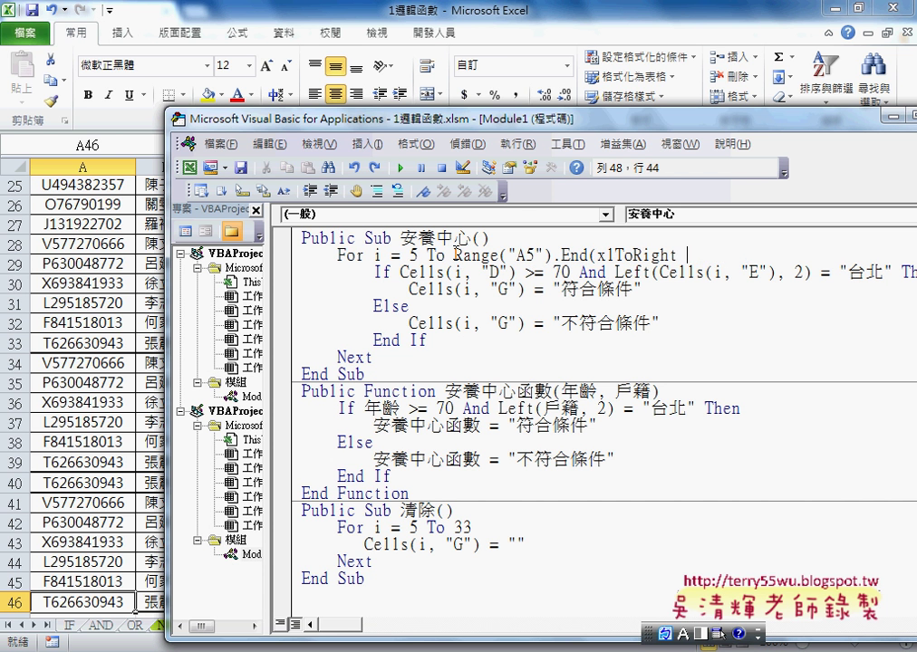
{"action": "key", "text": "ctrl+z"}
{"action": "key", "text": "ctrl+z"}
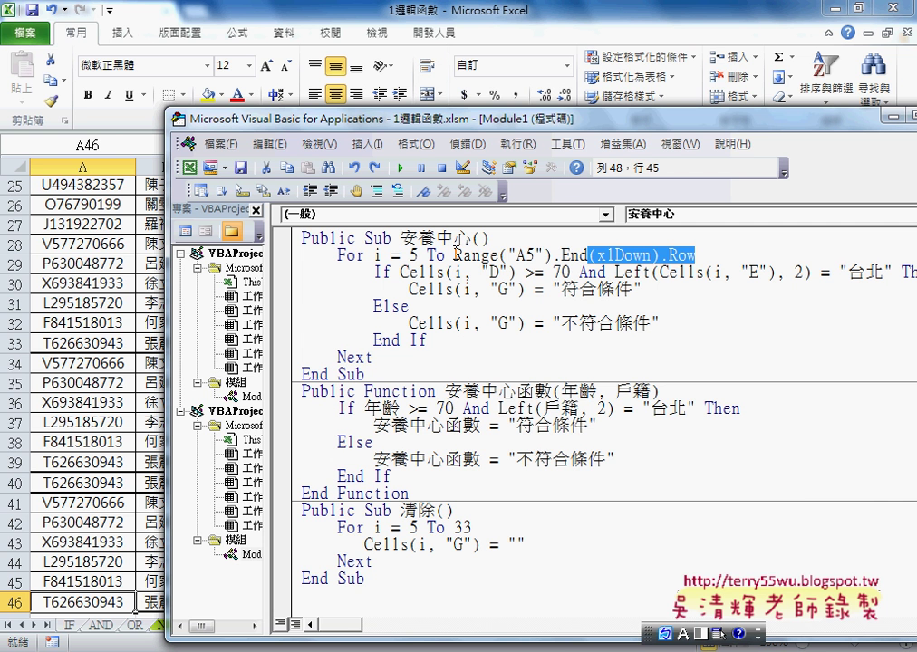
{"action": "left_click_drag", "start_coordinate": [454, 257], "coordinate": [698, 258]}
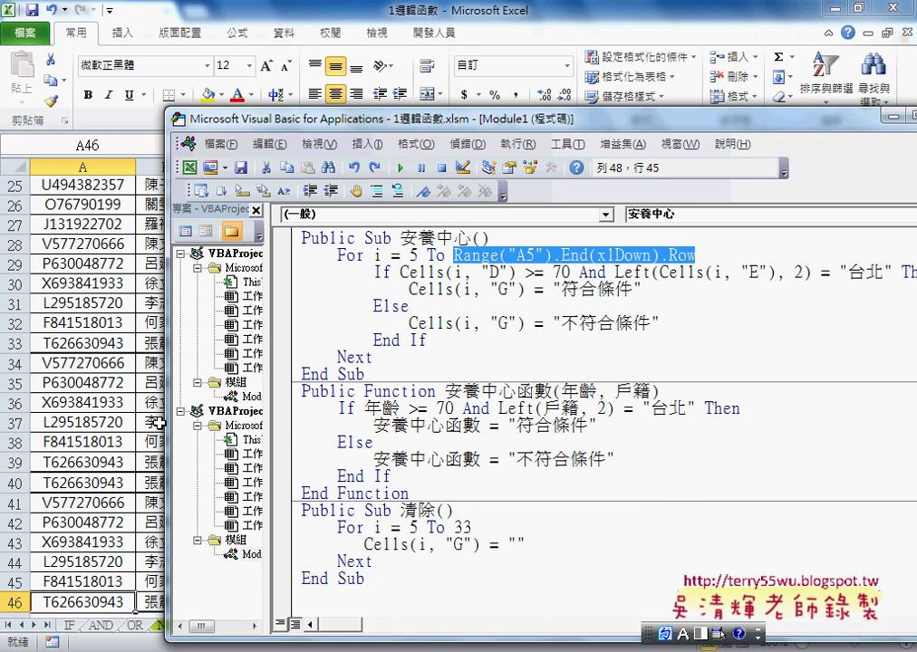
{"action": "left_click", "coordinate": [119, 405]}
Step: Run the 安養中心 macro and check the result in G46
{"action": "scroll", "coordinate": [238, 431], "scroll_direction": "down", "scroll_amount": 2}
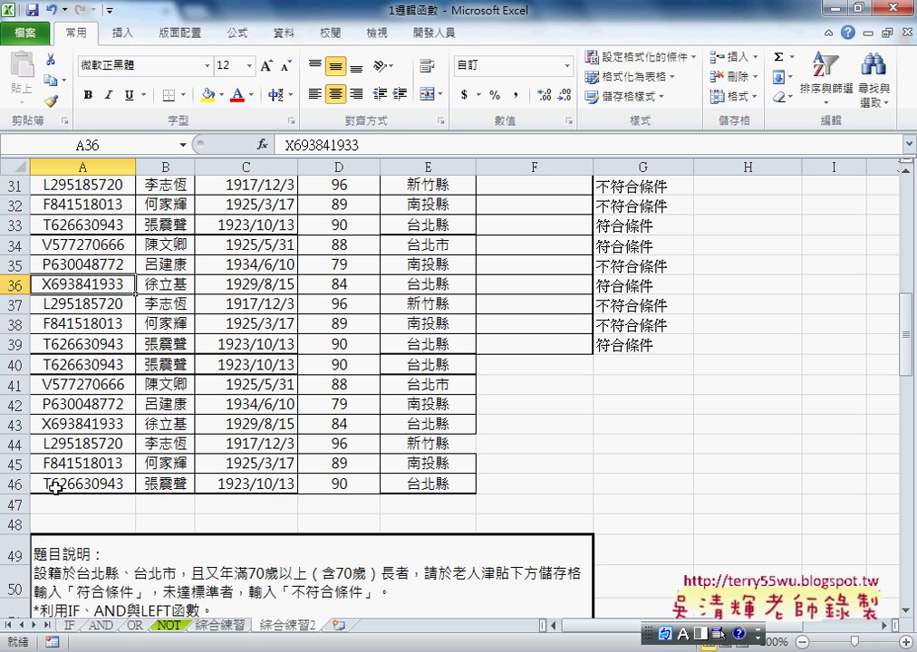
{"action": "scroll", "coordinate": [274, 499], "scroll_direction": "up", "scroll_amount": 1}
{"action": "scroll", "coordinate": [274, 500], "scroll_direction": "up", "scroll_amount": 4}
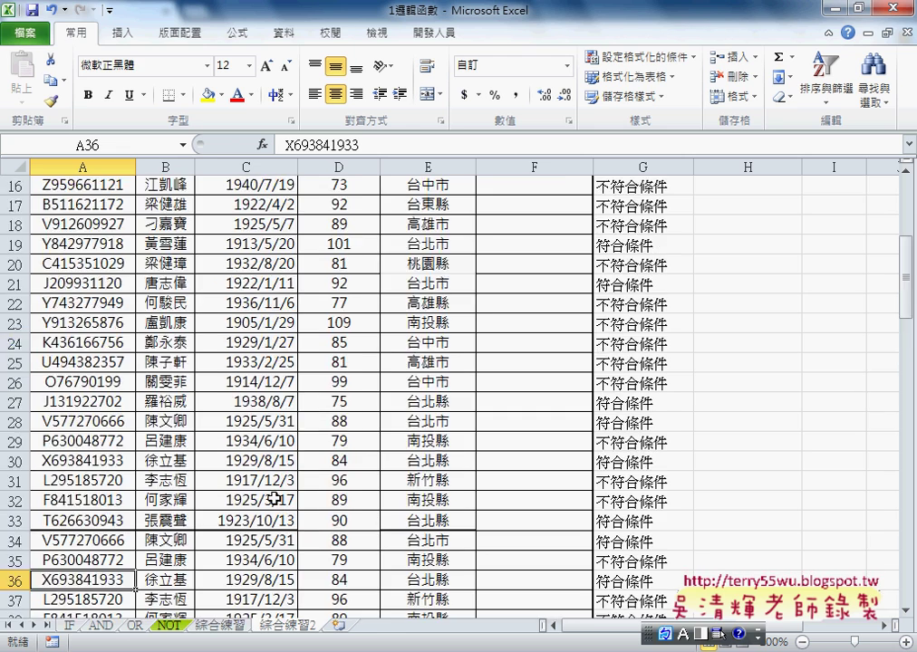
{"action": "scroll", "coordinate": [273, 499], "scroll_direction": "up", "scroll_amount": 3}
{"action": "scroll", "coordinate": [274, 499], "scroll_direction": "up", "scroll_amount": 2}
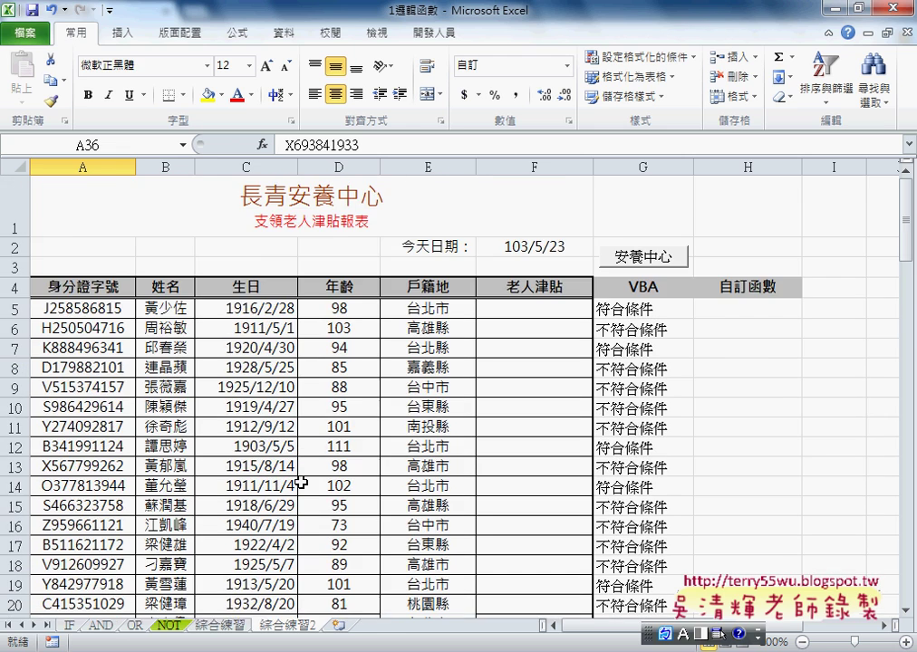
{"action": "left_click", "coordinate": [645, 258]}
{"action": "scroll", "coordinate": [629, 320], "scroll_direction": "down", "scroll_amount": 3}
{"action": "scroll", "coordinate": [628, 320], "scroll_direction": "down", "scroll_amount": 4}
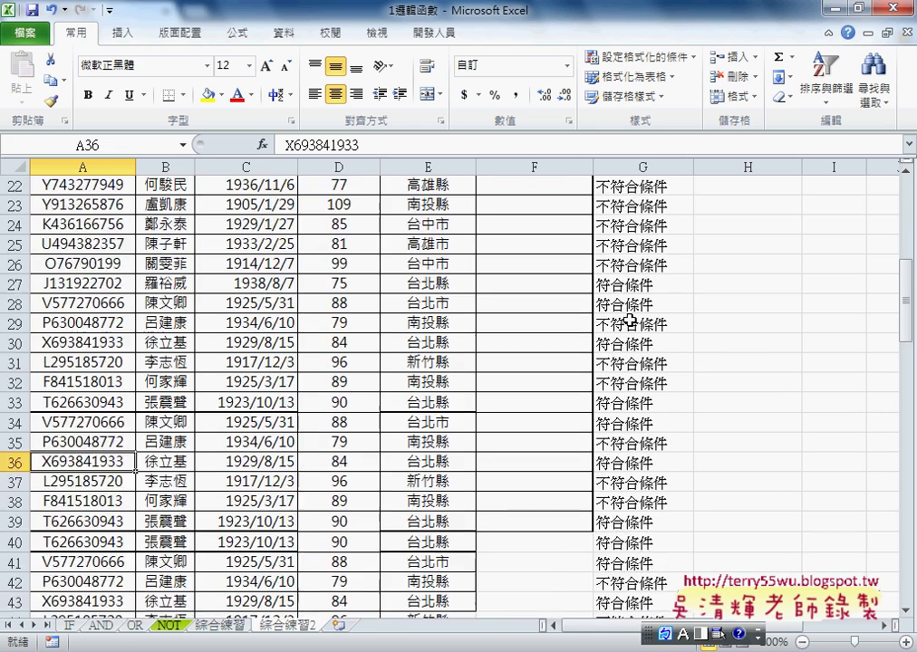
{"action": "scroll", "coordinate": [629, 320], "scroll_direction": "down", "scroll_amount": 3}
{"action": "left_click", "coordinate": [631, 484]}
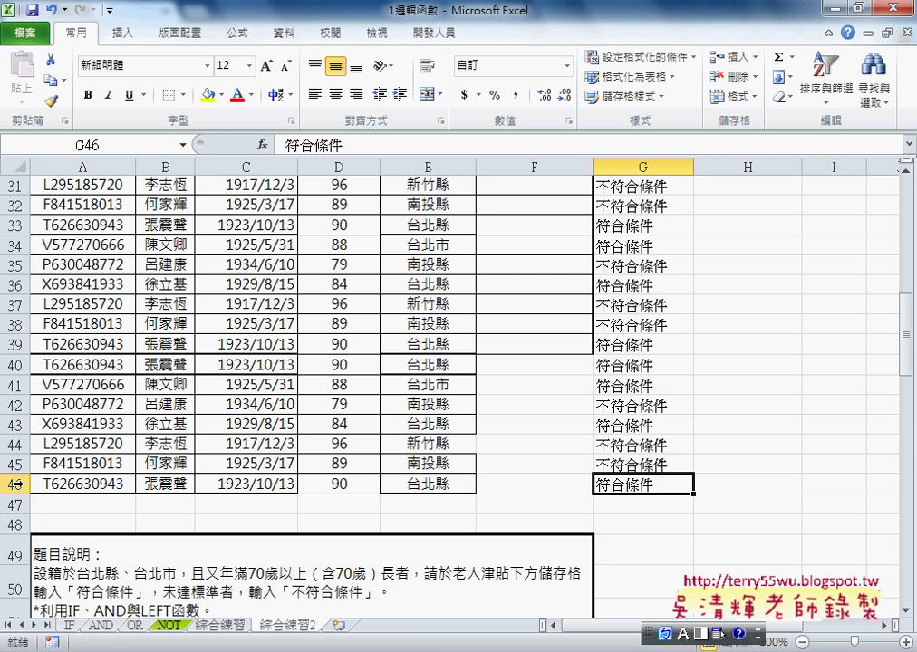
Step: Delete the extra rows 44–46 so the table ends at row 43
{"action": "mouse_move", "coordinate": [9, 485]}
{"action": "left_mouse_down"}
{"action": "mouse_move", "coordinate": [13, 425]}
{"action": "mouse_move", "coordinate": [13, 444]}
{"action": "left_mouse_up"}
{"action": "right_click", "coordinate": [77, 443]}
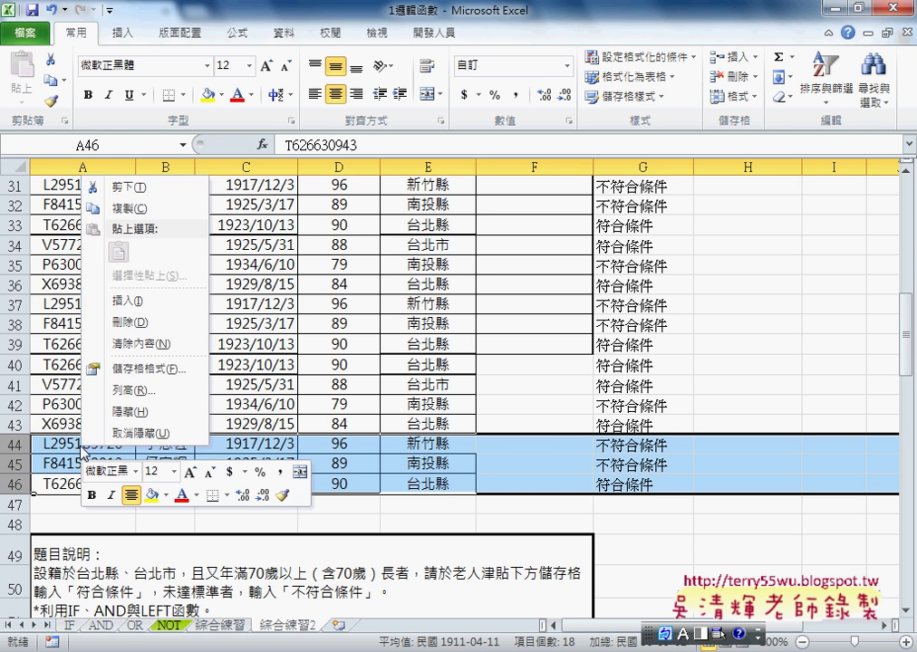
{"action": "left_click", "coordinate": [138, 322]}
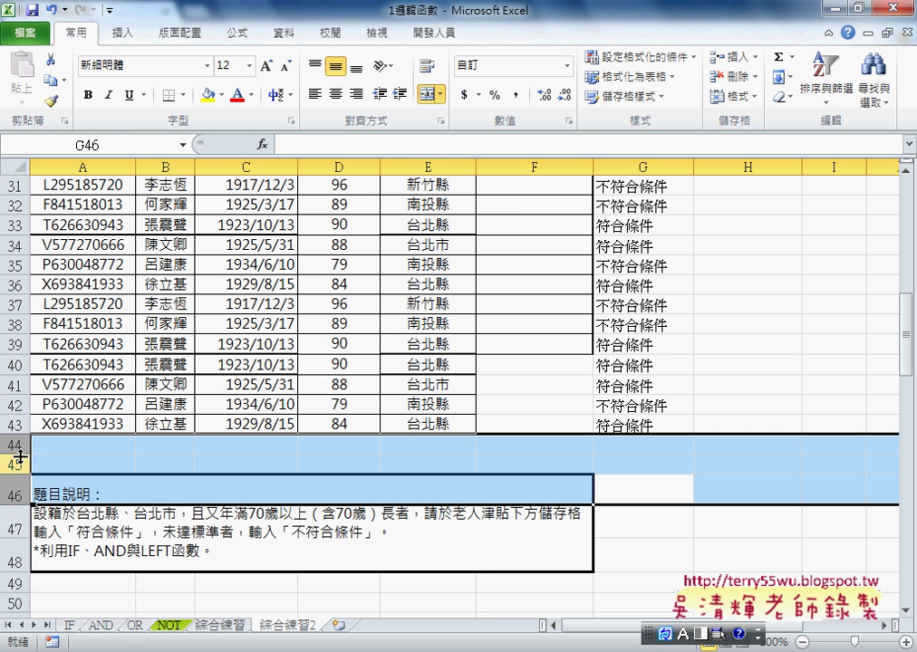
{"action": "left_click", "coordinate": [625, 425]}
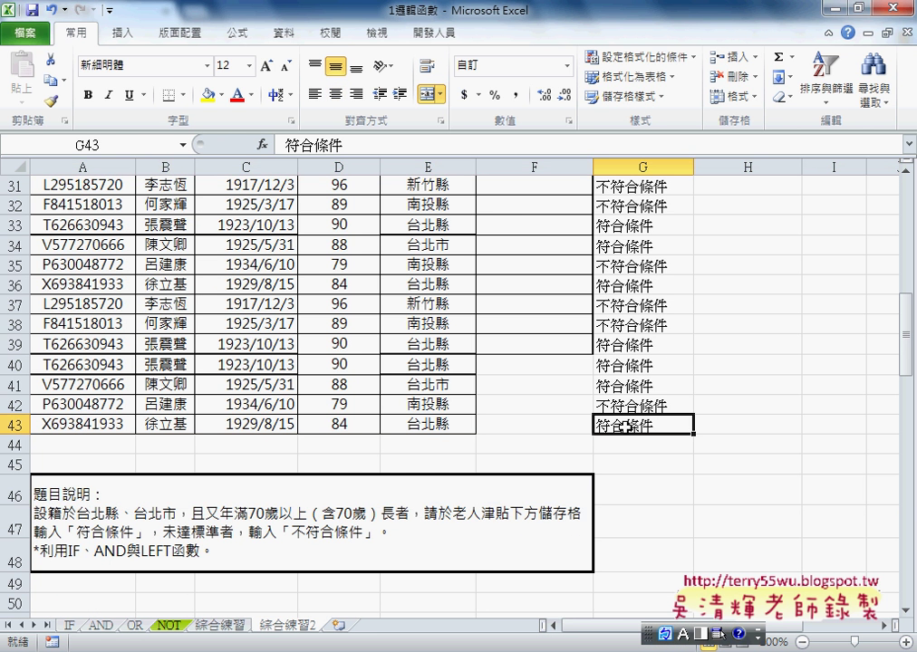
Step: Clear G5:G43 and rerun the 安養中心 macro to refill column G
{"action": "scroll", "coordinate": [625, 426], "scroll_direction": "up", "scroll_amount": 9}
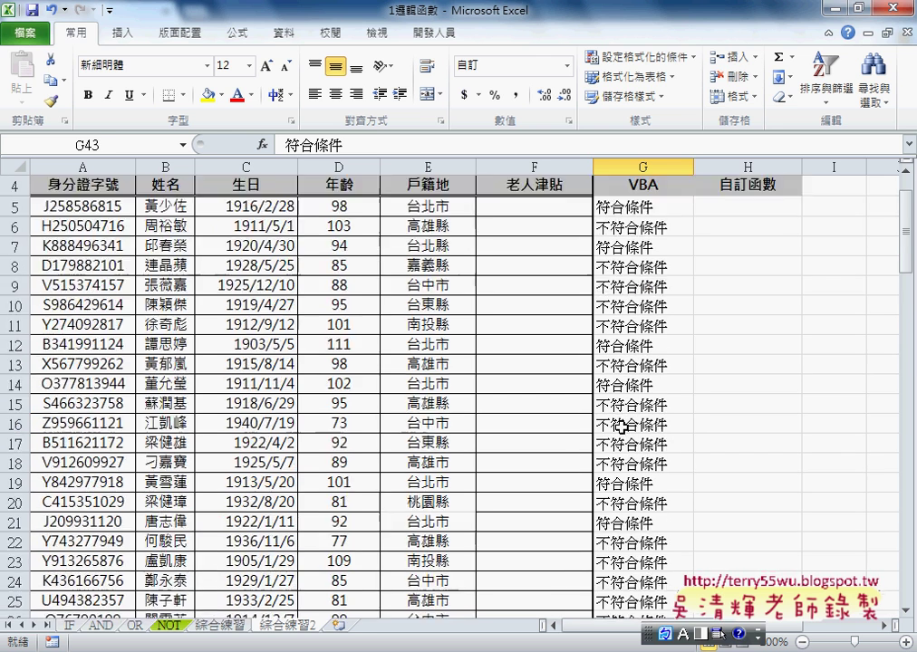
{"action": "scroll", "coordinate": [616, 362], "scroll_direction": "up", "scroll_amount": 2}
{"action": "left_click", "coordinate": [630, 311]}
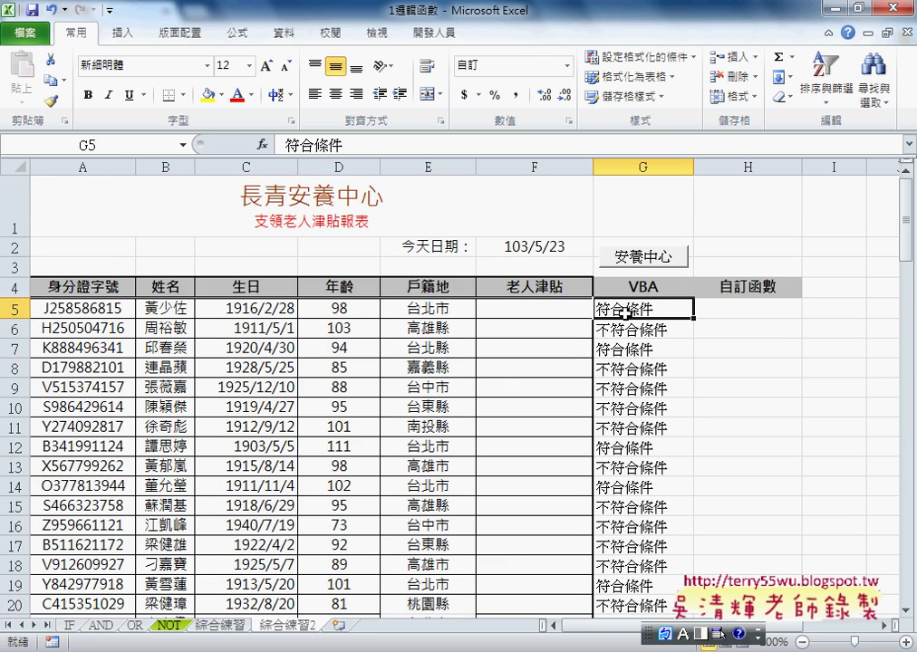
{"action": "key", "text": "ctrl+shift+Down"}
{"action": "key", "text": "Delete"}
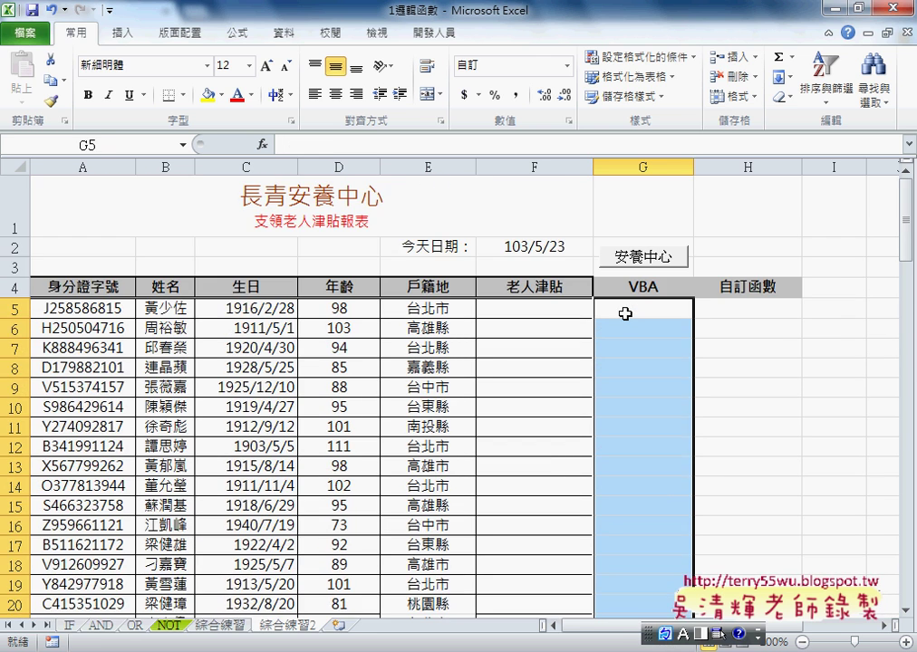
{"action": "left_click", "coordinate": [659, 260]}
{"action": "scroll", "coordinate": [727, 367], "scroll_direction": "down", "scroll_amount": 3}
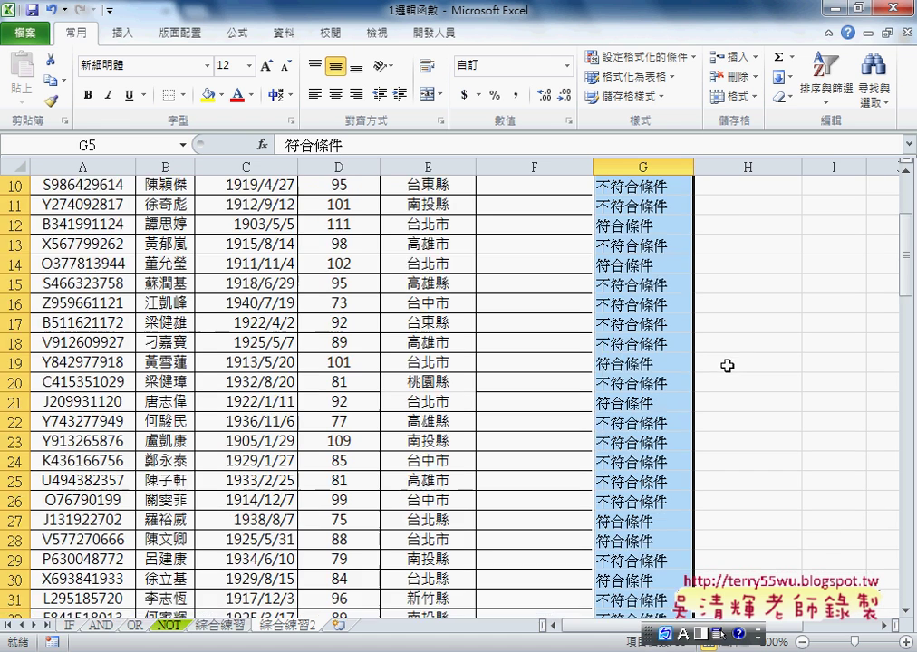
{"action": "scroll", "coordinate": [727, 366], "scroll_direction": "down", "scroll_amount": 3}
{"action": "scroll", "coordinate": [727, 366], "scroll_direction": "down", "scroll_amount": 3}
{"action": "left_click", "coordinate": [641, 485]}
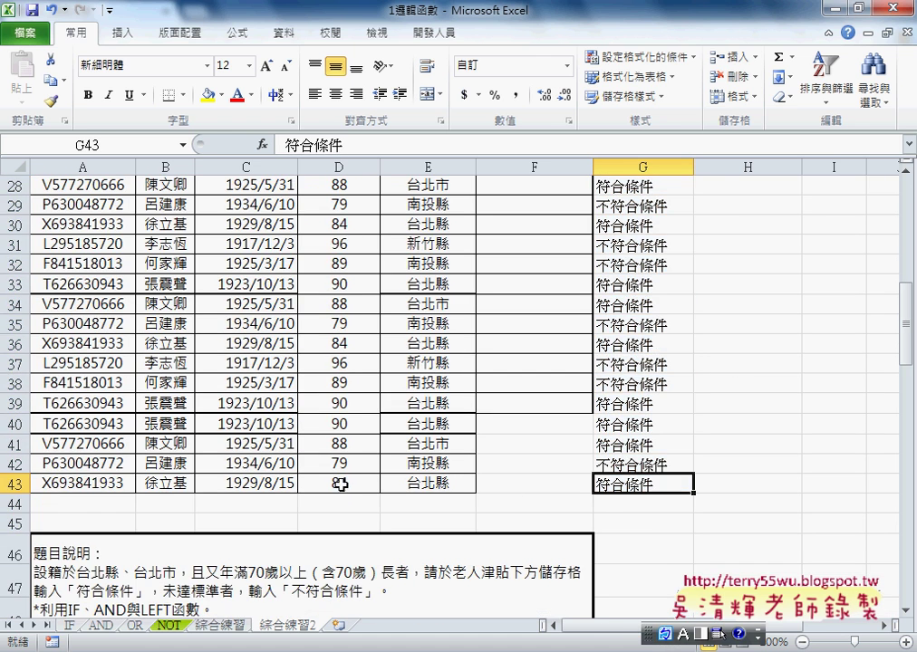
Step: Confirm column A's last ID is in row 43 and G43 holds 符合條件
{"action": "left_click", "coordinate": [73, 482]}
{"action": "scroll", "coordinate": [74, 482], "scroll_direction": "up", "scroll_amount": 7}
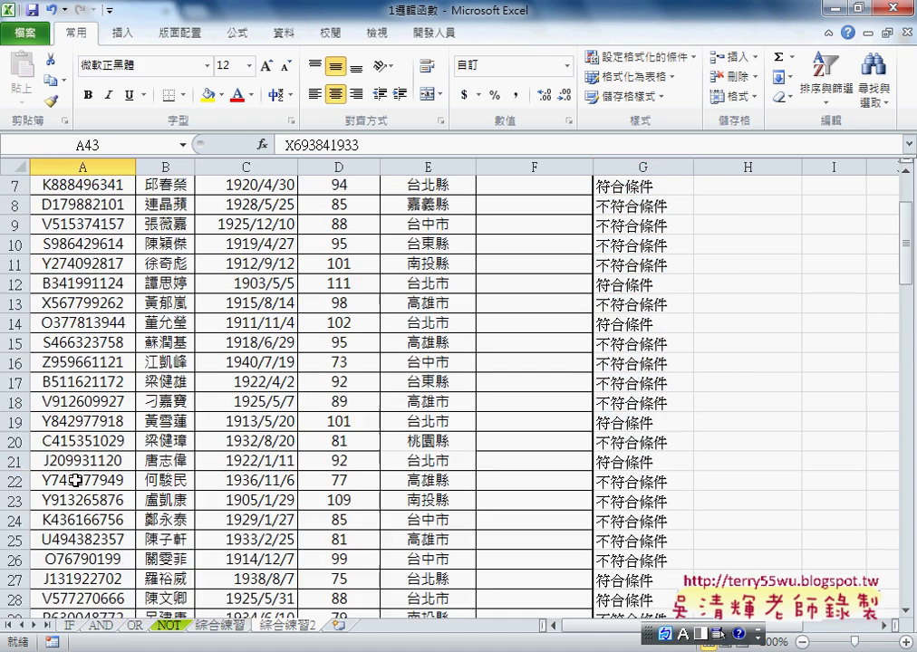
{"action": "scroll", "coordinate": [93, 356], "scroll_direction": "up", "scroll_amount": 2}
{"action": "left_click", "coordinate": [94, 308]}
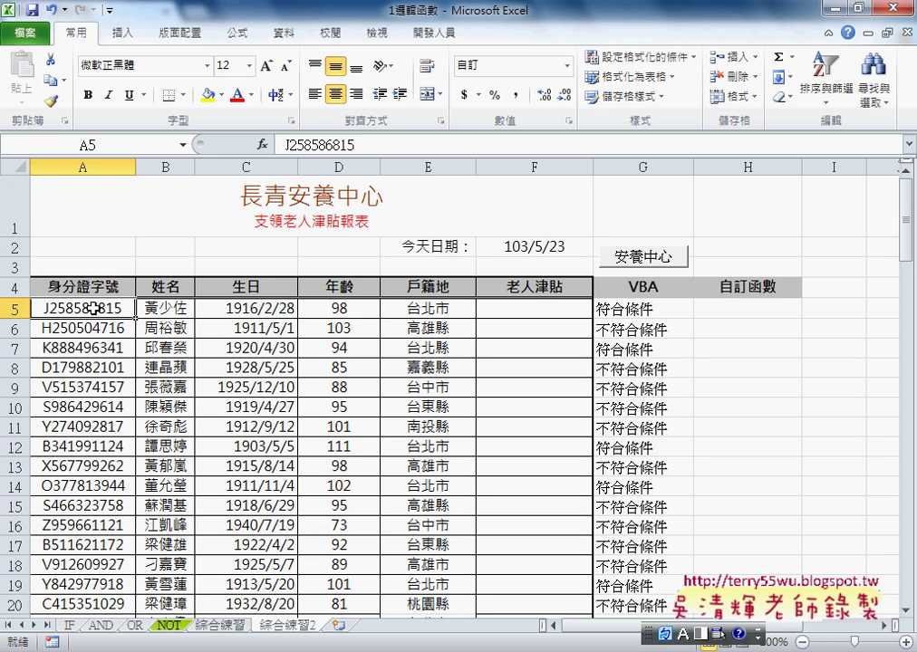
{"action": "key", "text": "ctrl+Down"}
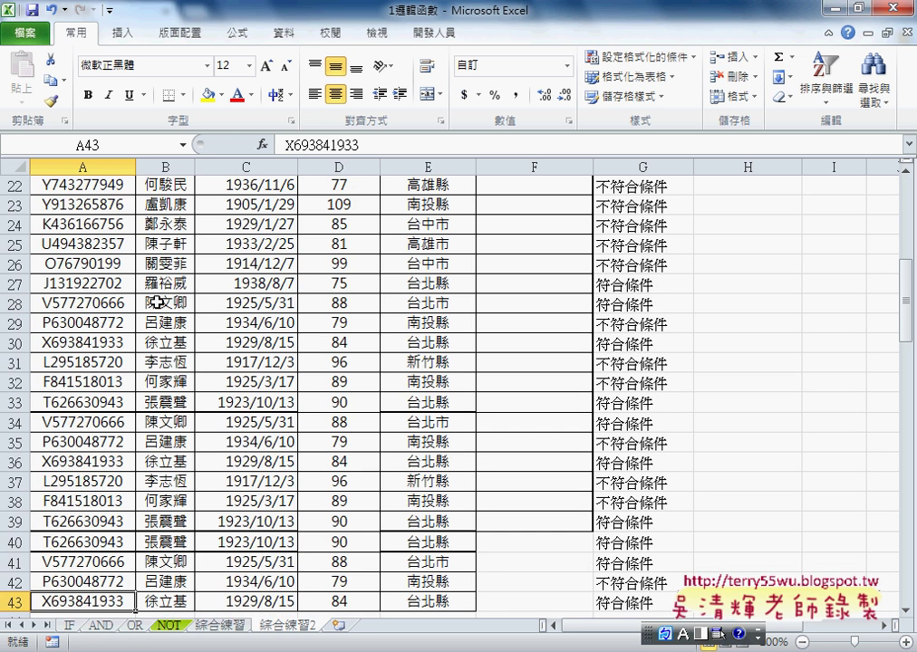
{"action": "scroll", "coordinate": [126, 299], "scroll_direction": "down", "scroll_amount": 2}
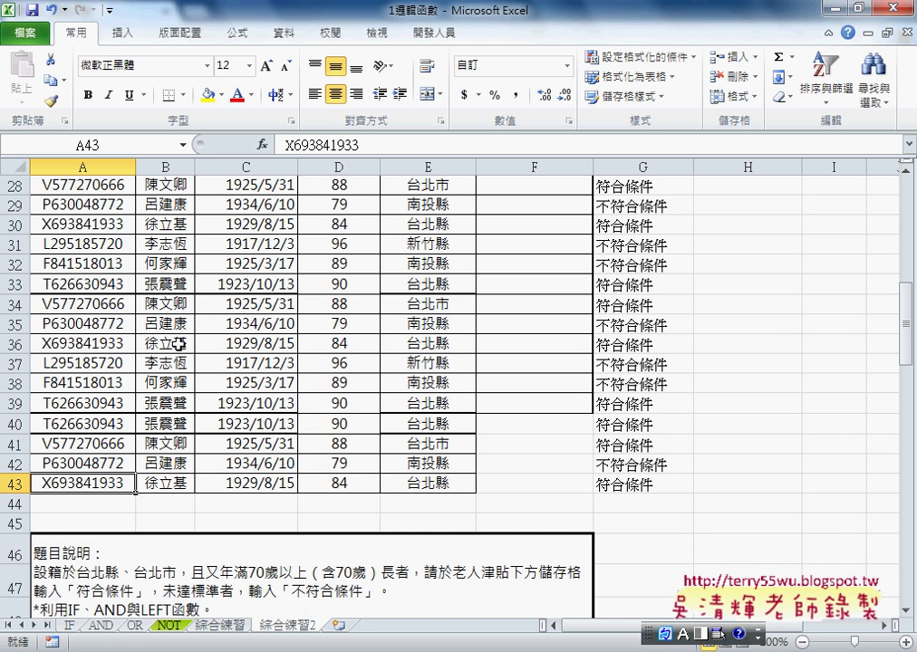
{"action": "left_click", "coordinate": [647, 485]}
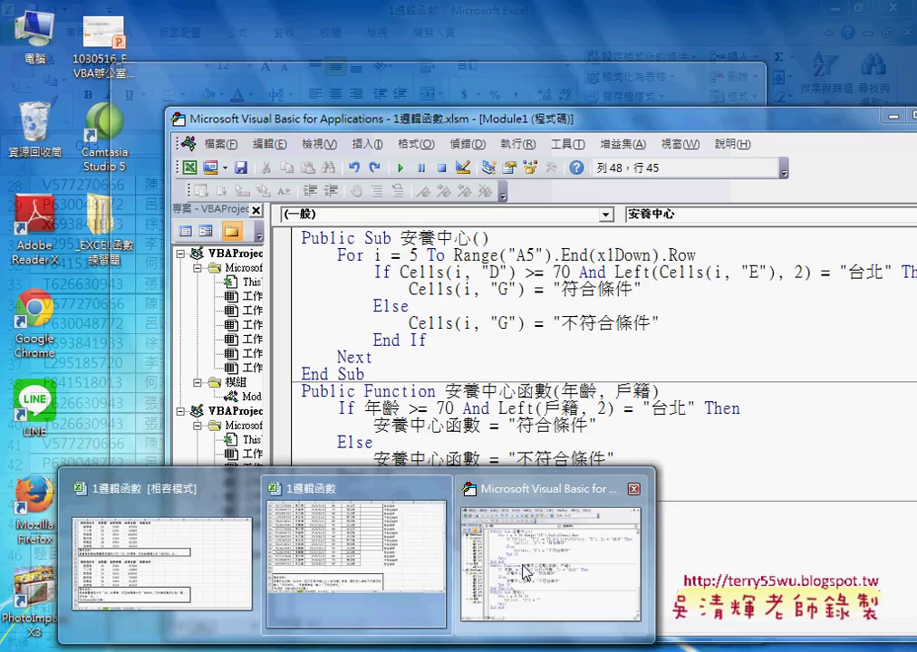
Step: Retype the loop end's .End( ).row part of Range("A5"), accepting End from auto-complete
{"action": "left_click", "coordinate": [527, 571]}
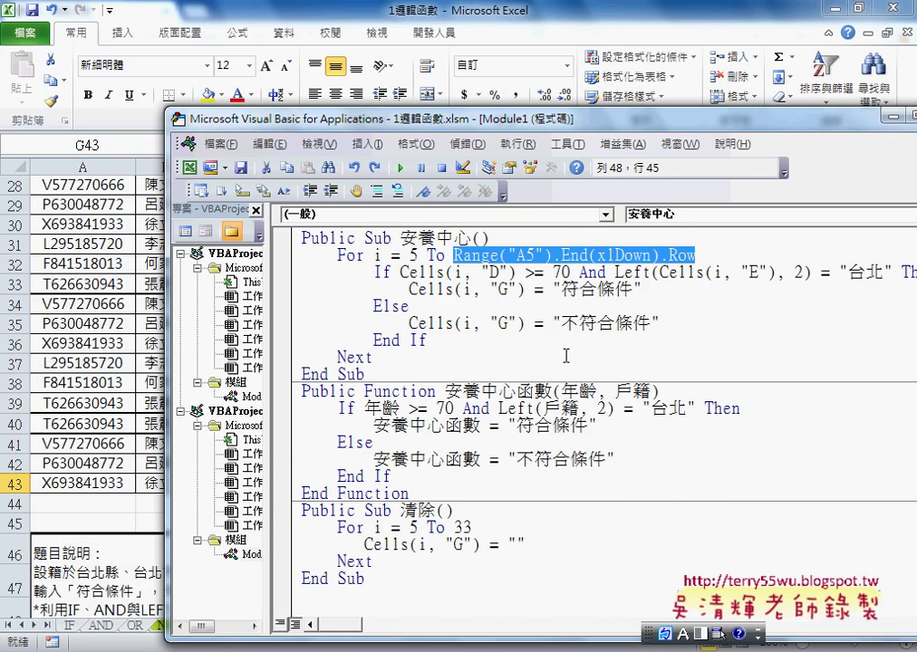
{"action": "left_click_drag", "start_coordinate": [504, 123], "coordinate": [353, 123]}
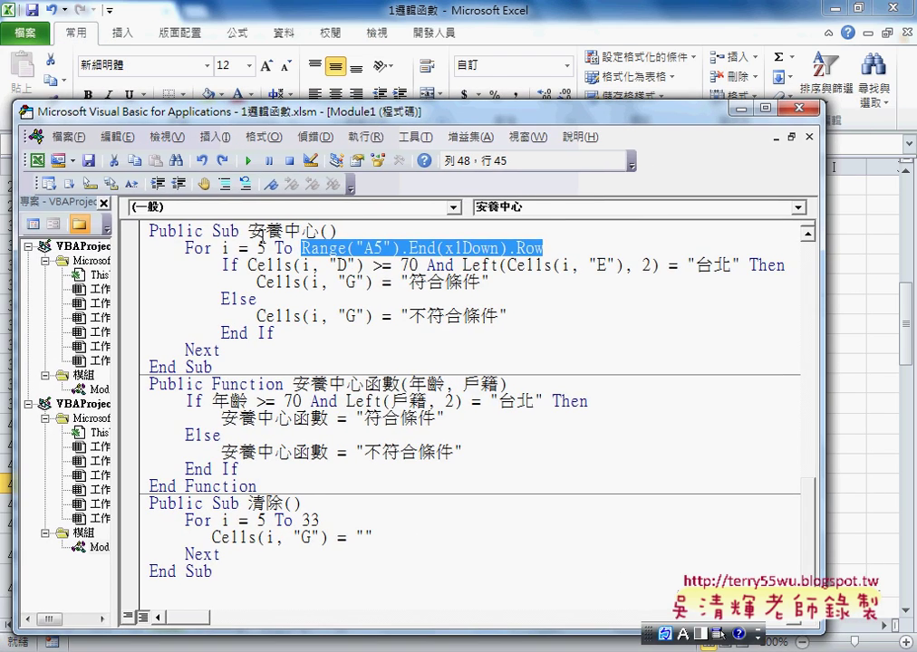
{"action": "left_click", "coordinate": [294, 248]}
{"action": "left_click_drag", "start_coordinate": [301, 248], "coordinate": [552, 249]}
{"action": "left_click", "coordinate": [472, 266]}
{"action": "left_click_drag", "start_coordinate": [400, 248], "coordinate": [549, 246]}
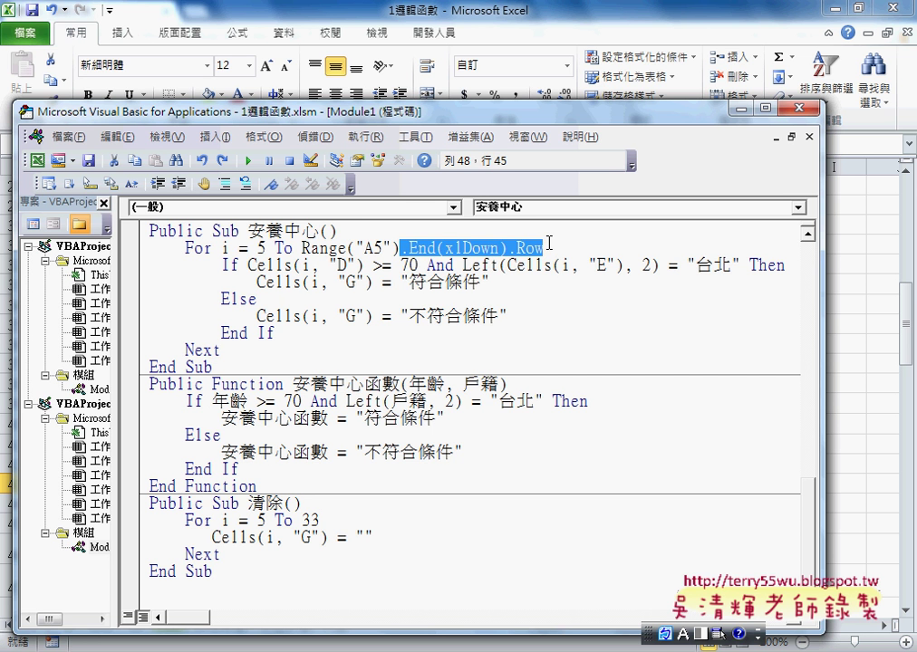
{"action": "type", "text": "."}
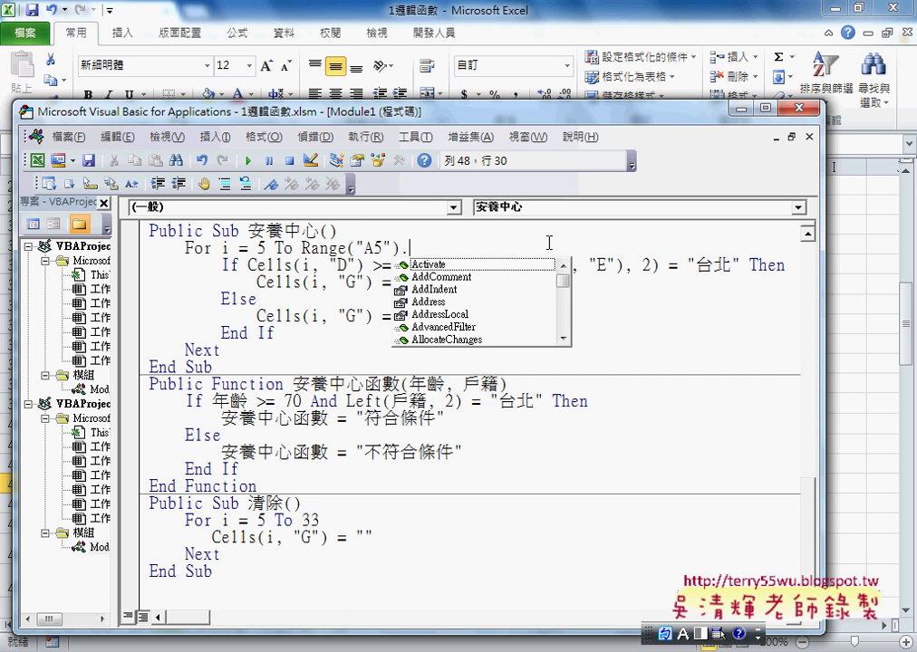
{"action": "type", "text": "E"}
{"action": "key", "text": "Down"}
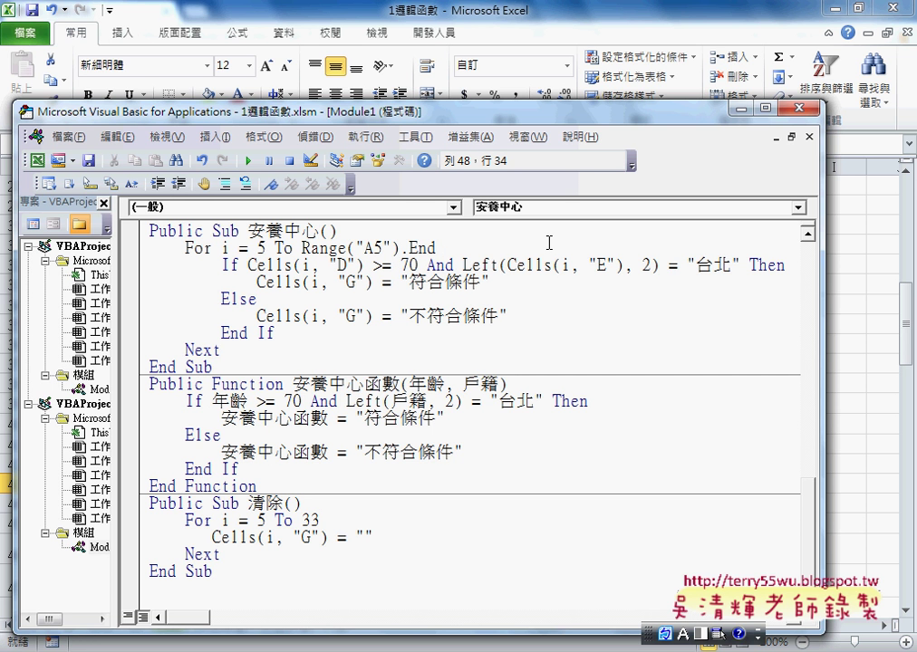
{"action": "type", "text": "(xlDown"}
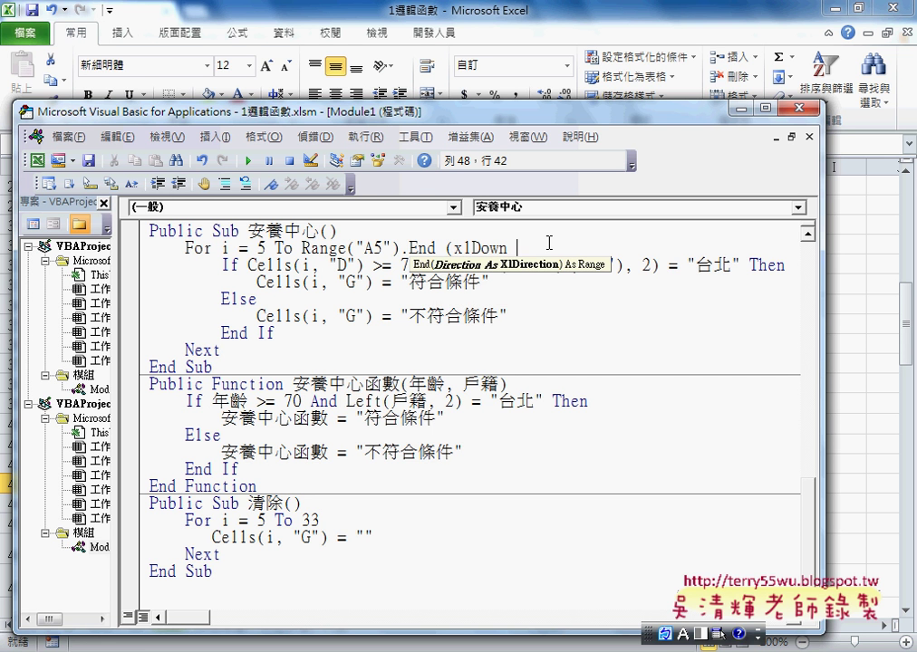
{"action": "type", "text": " )"}
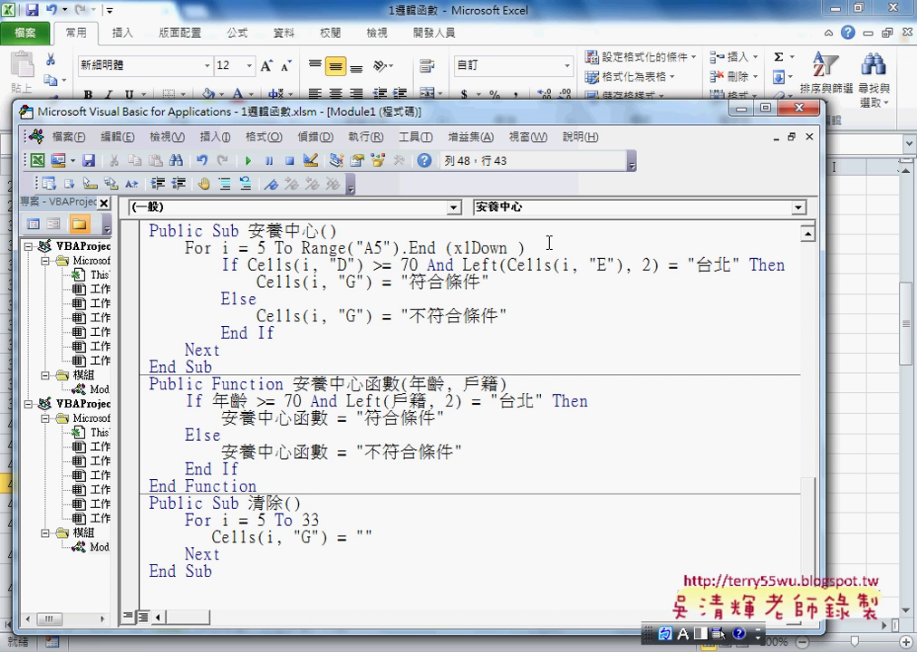
{"action": "type", "text": "."}
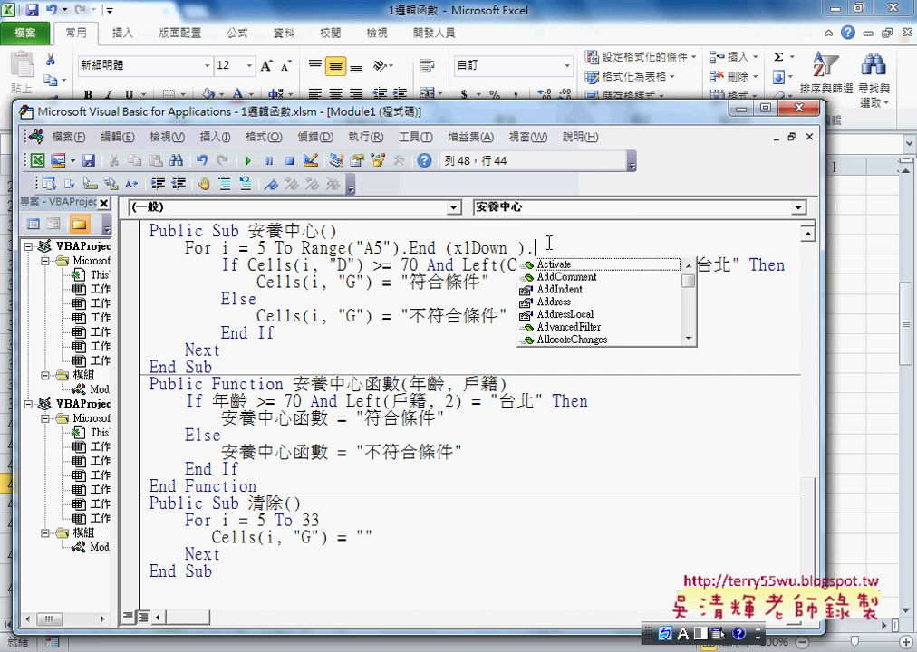
{"action": "type", "text": "r"}
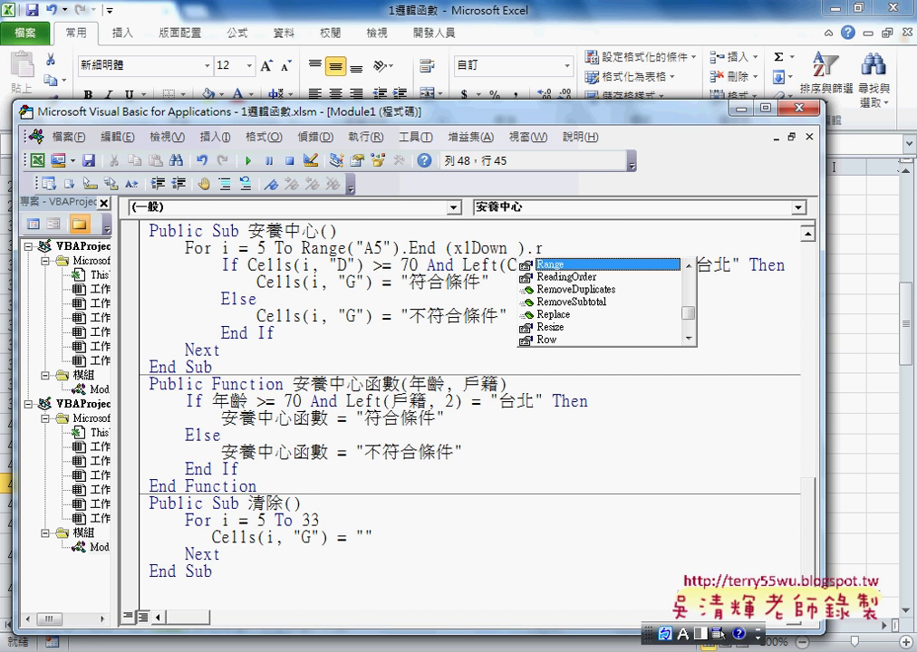
{"action": "type", "text": "ow"}
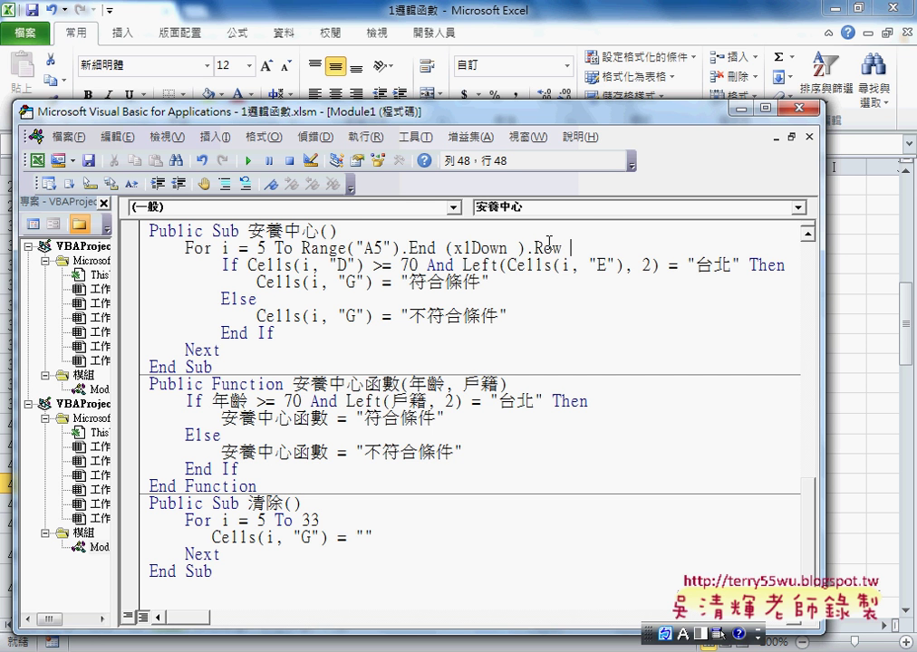
{"action": "left_click", "coordinate": [431, 265]}
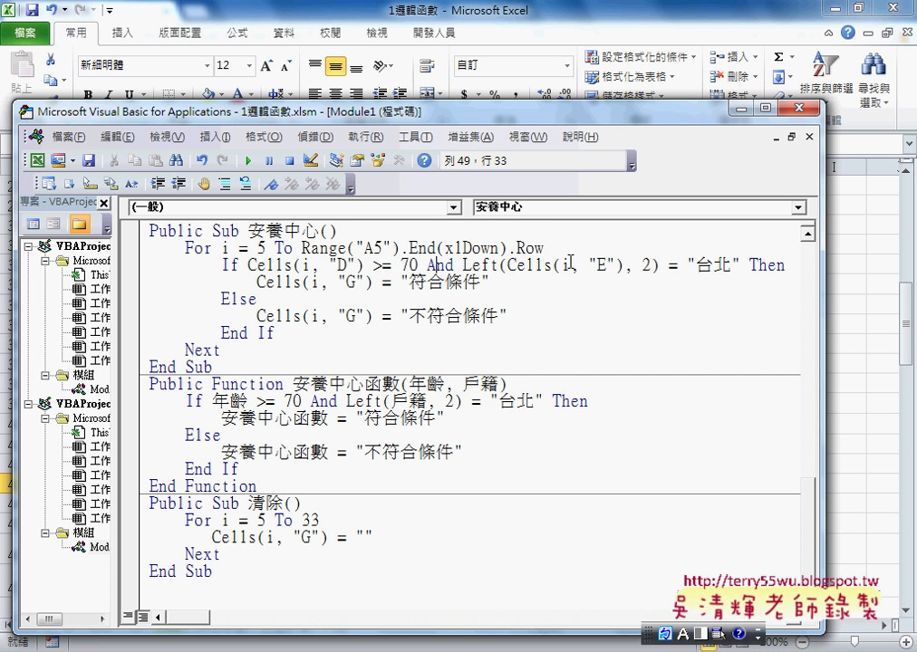
{"action": "left_click_drag", "start_coordinate": [543, 247], "coordinate": [301, 248]}
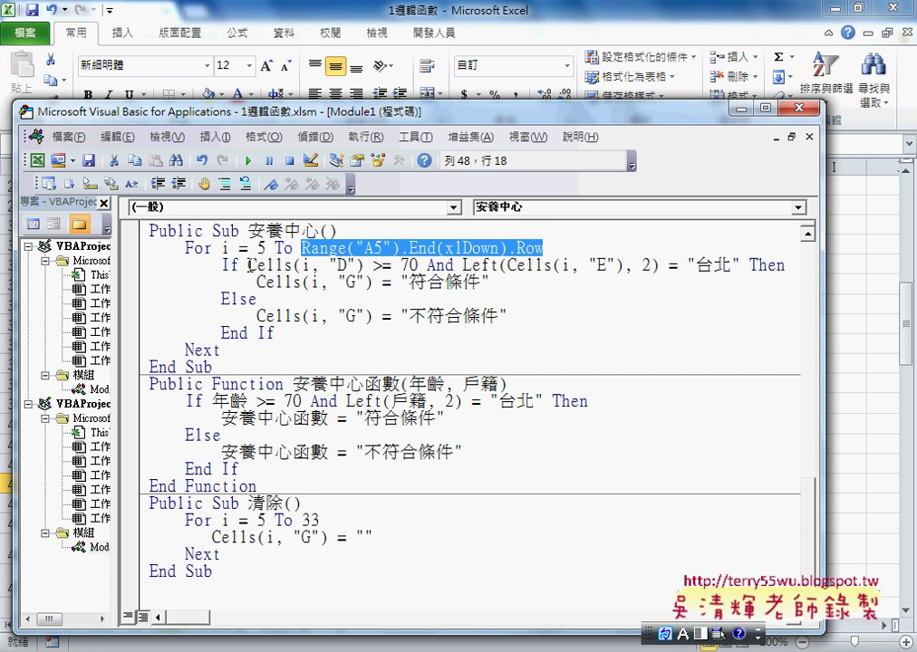
{"action": "left_click_drag", "start_coordinate": [247, 266], "coordinate": [410, 265]}
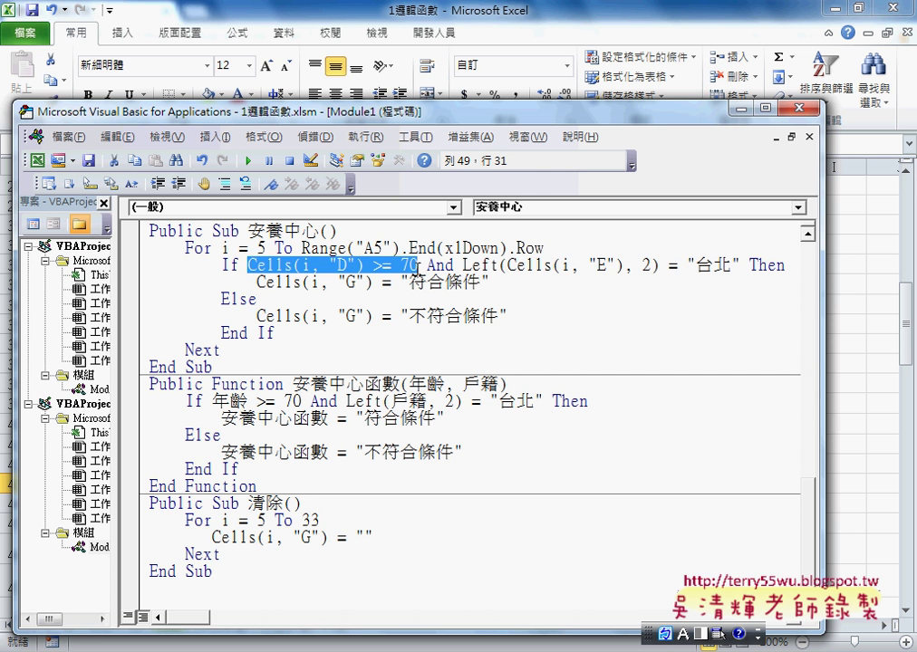
{"action": "double_click", "coordinate": [480, 265]}
{"action": "left_click_drag", "start_coordinate": [516, 265], "coordinate": [739, 265]}
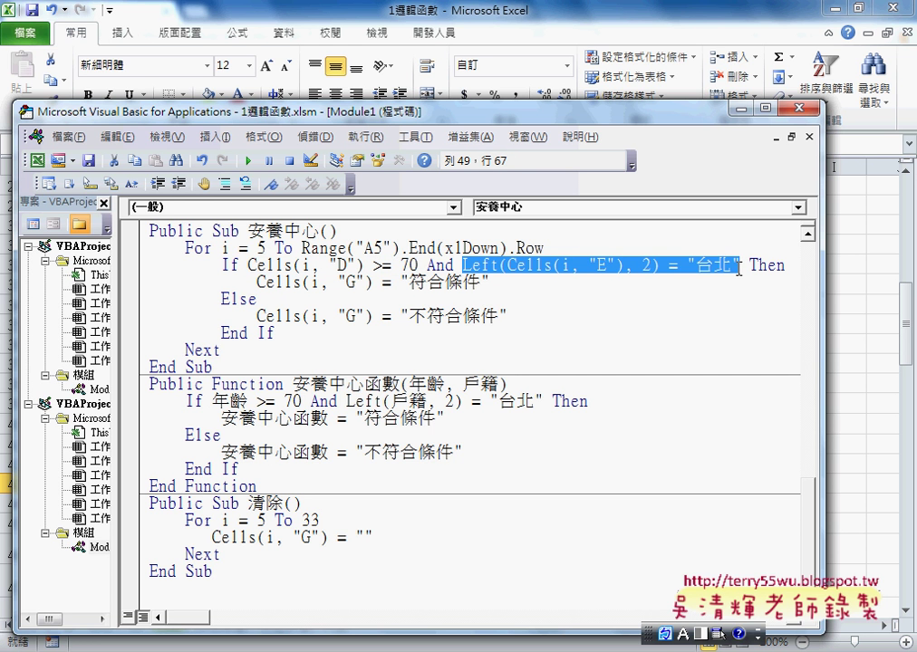
{"action": "left_click_drag", "start_coordinate": [426, 265], "coordinate": [453, 266]}
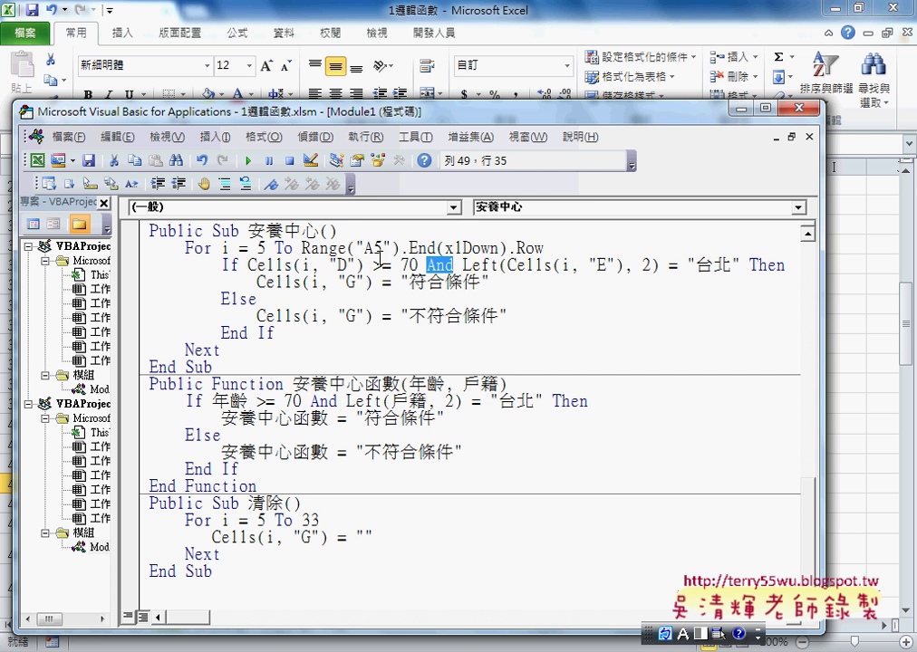
{"action": "left_click_drag", "start_coordinate": [303, 248], "coordinate": [558, 252]}
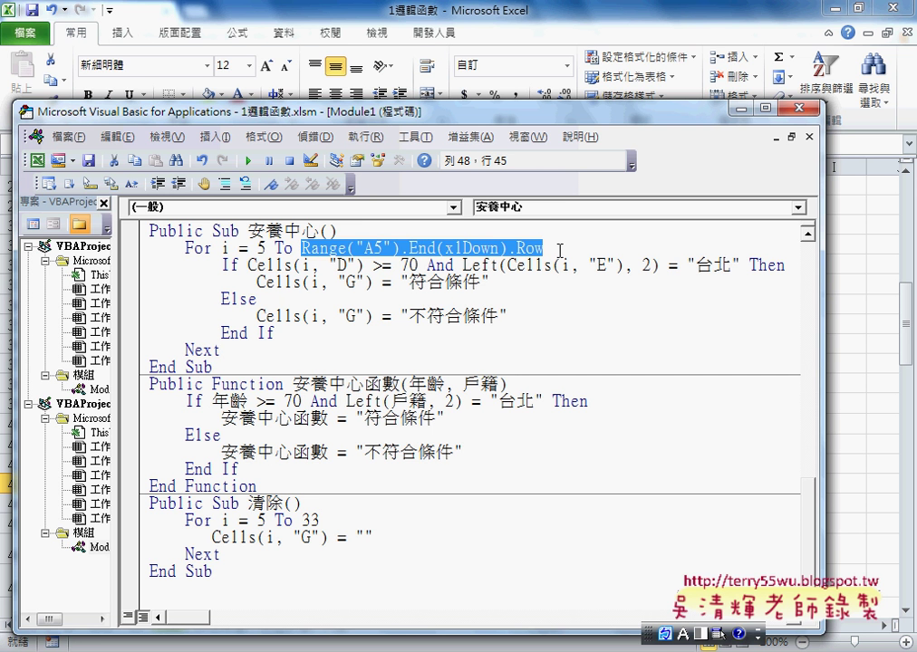